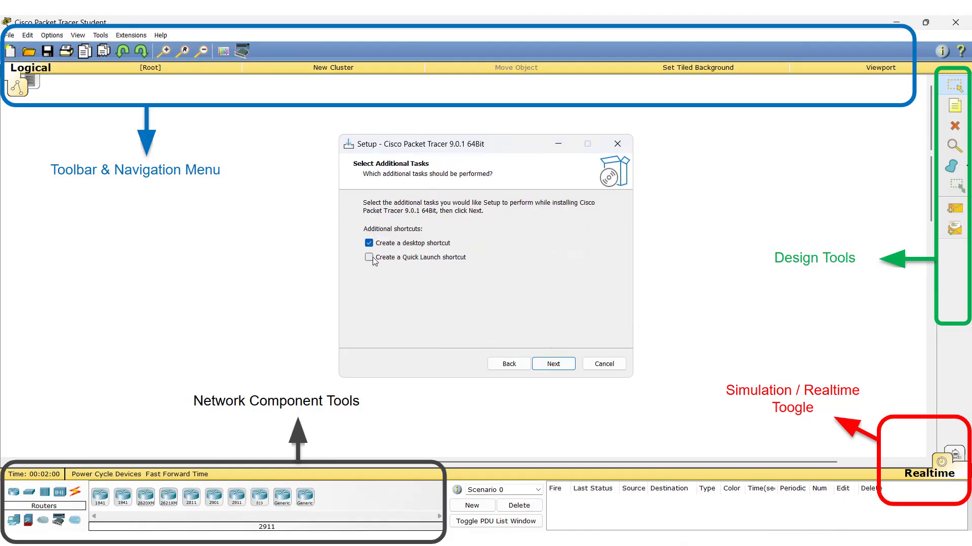
Keep only the desktop shortcut as an additional task and start the Cisco Packet Tracer 9.0.1 installation.
click(374, 261)
click(369, 258)
click(554, 365)
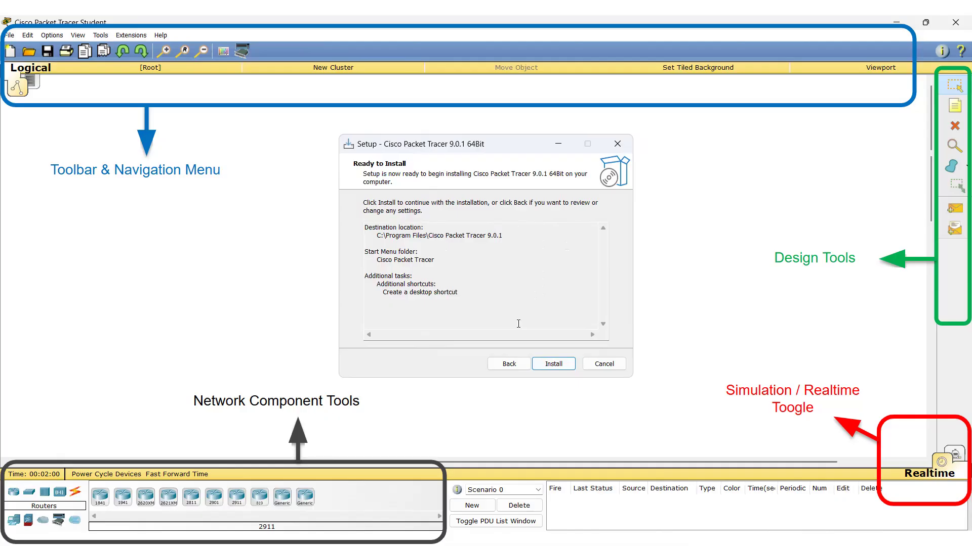
click(559, 360)
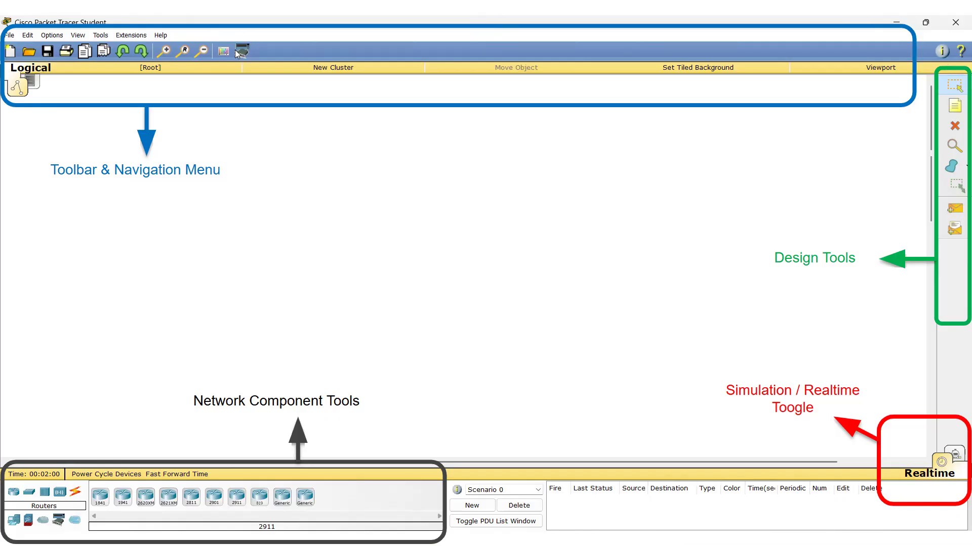
Turn on the laser pointer in the slideshow showing the annotated Packet Tracer interface.
mouse_move(78, 460)
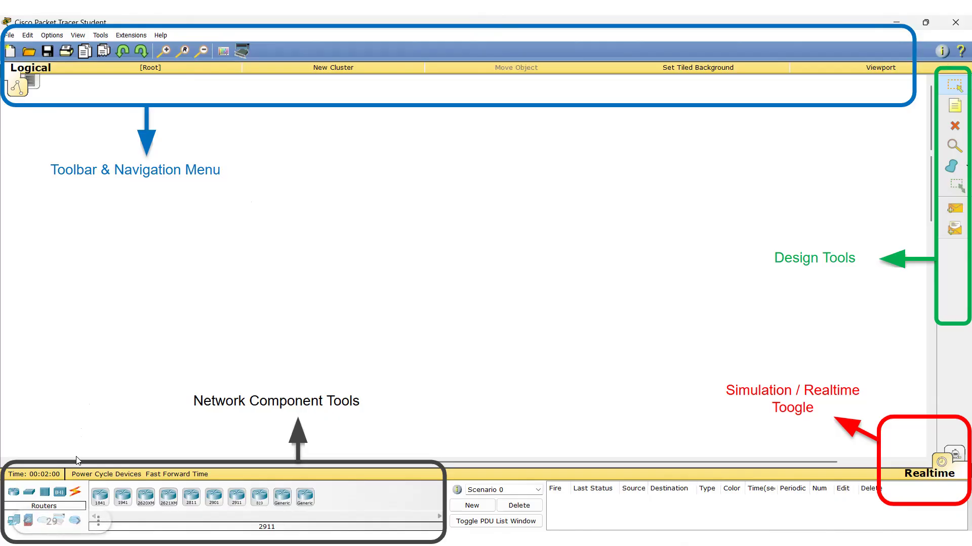
click(97, 522)
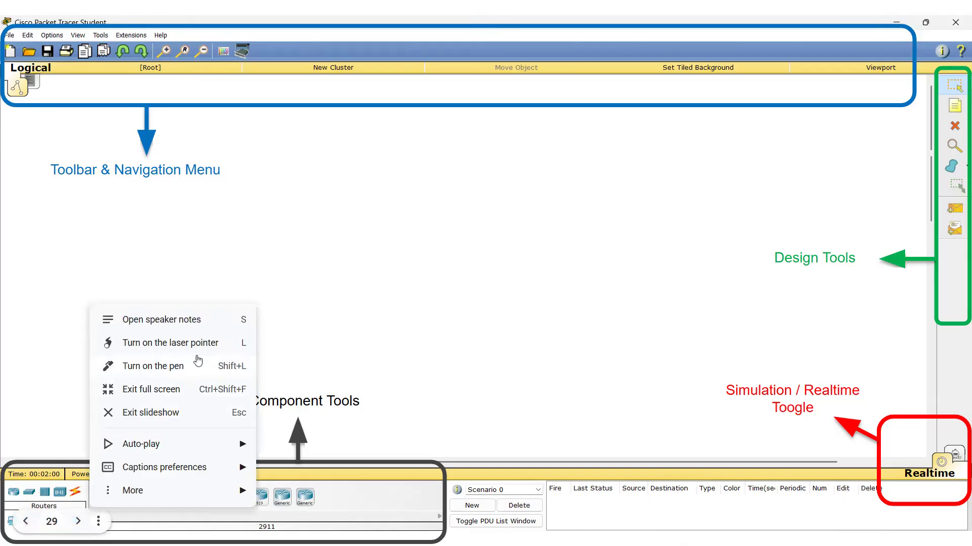
click(210, 345)
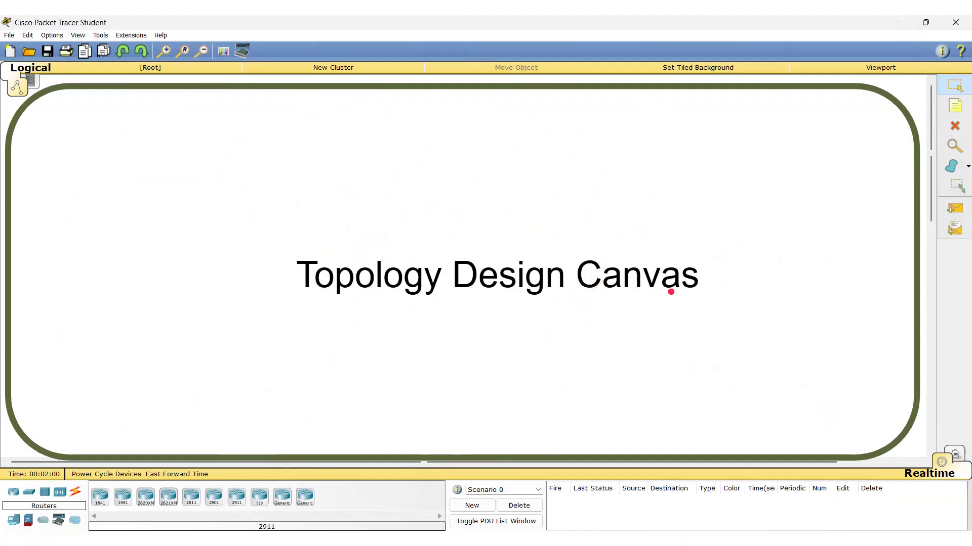
Switch to the Packet Tracer setup wizard and finish it with Launch Cisco Packet Tracer enabled.
key(alt+Tab)
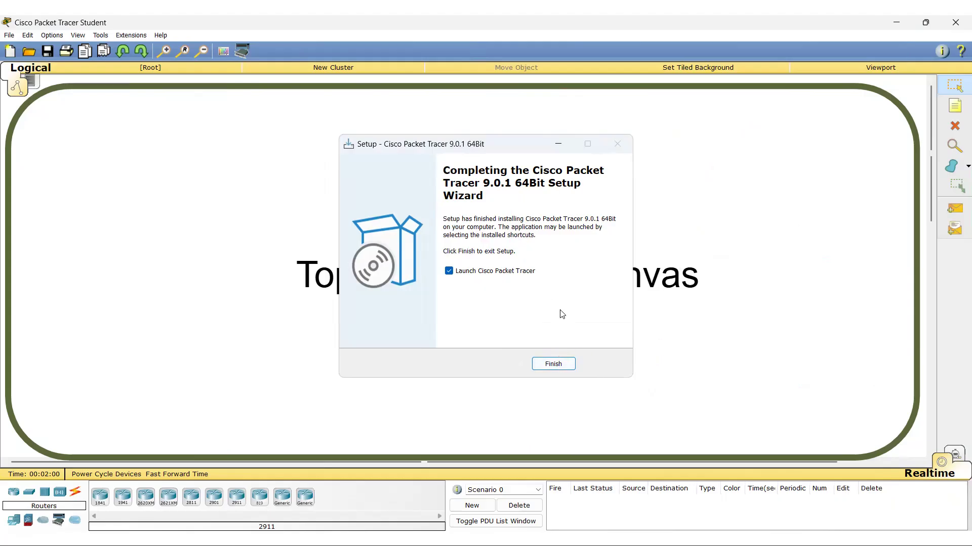
click(562, 365)
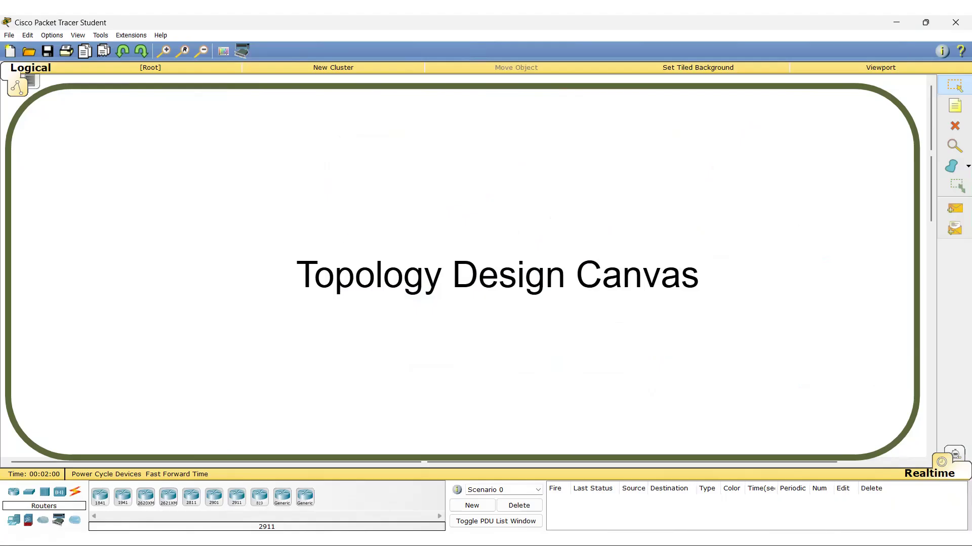
Agree to run multi-user when the application starts and allow Packet Tracer access to public and private networks.
key(alt+Tab)
key(alt+Tab)
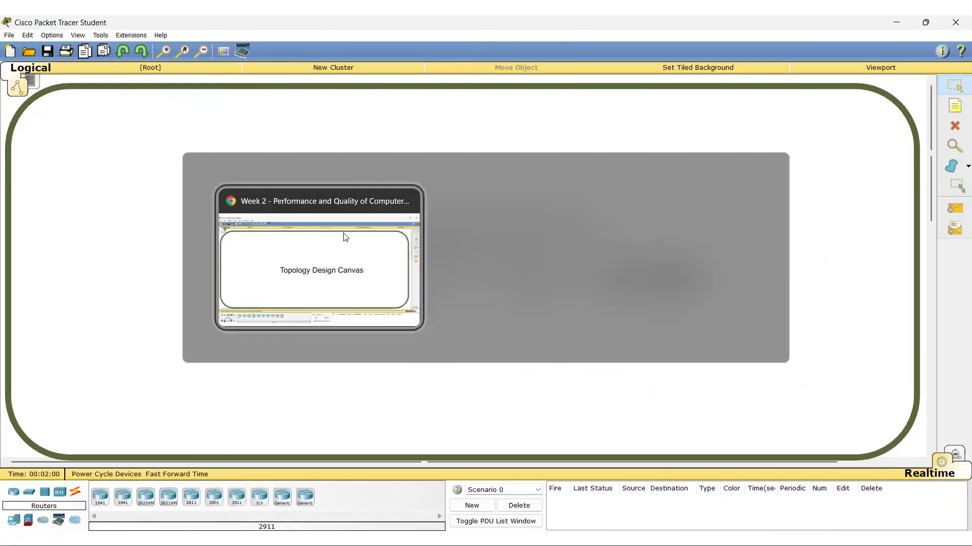
key(alt+Tab)
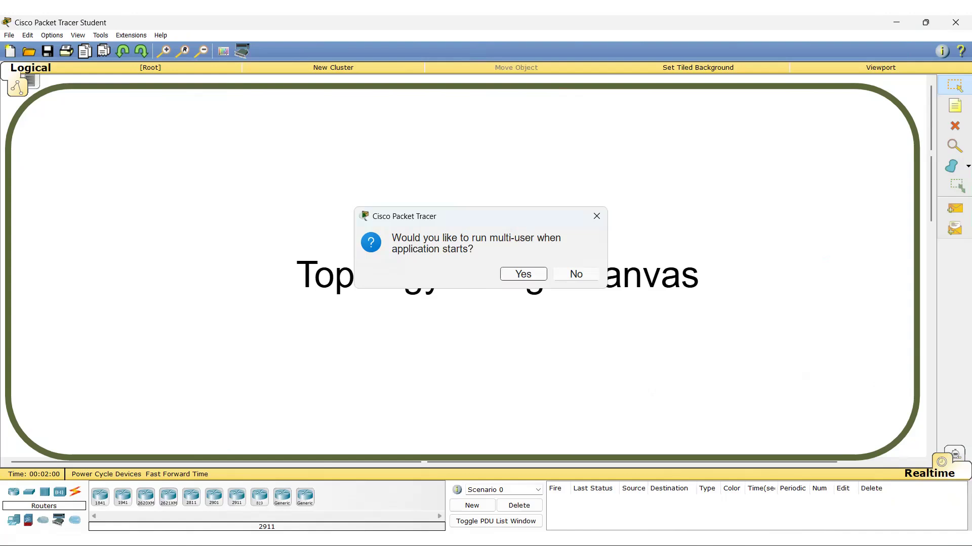
click(524, 275)
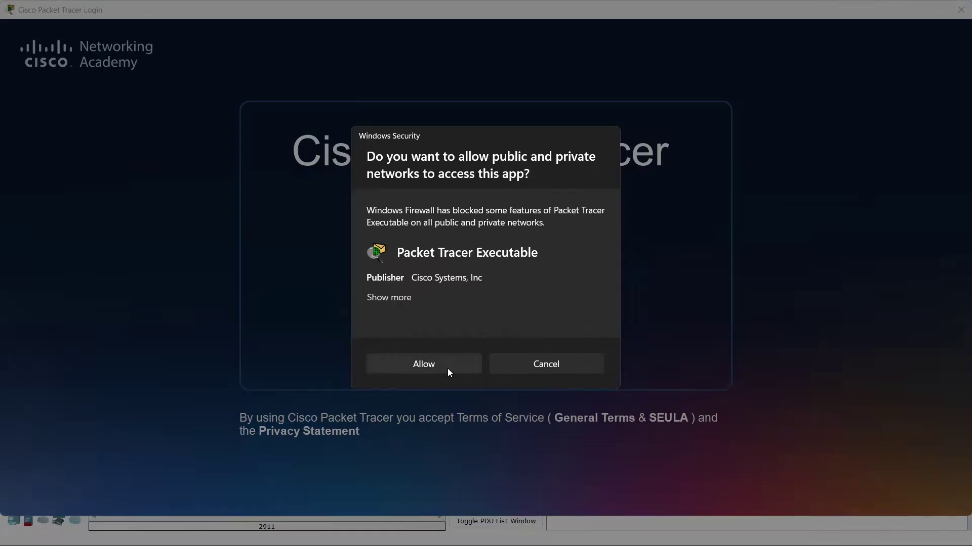
click(448, 369)
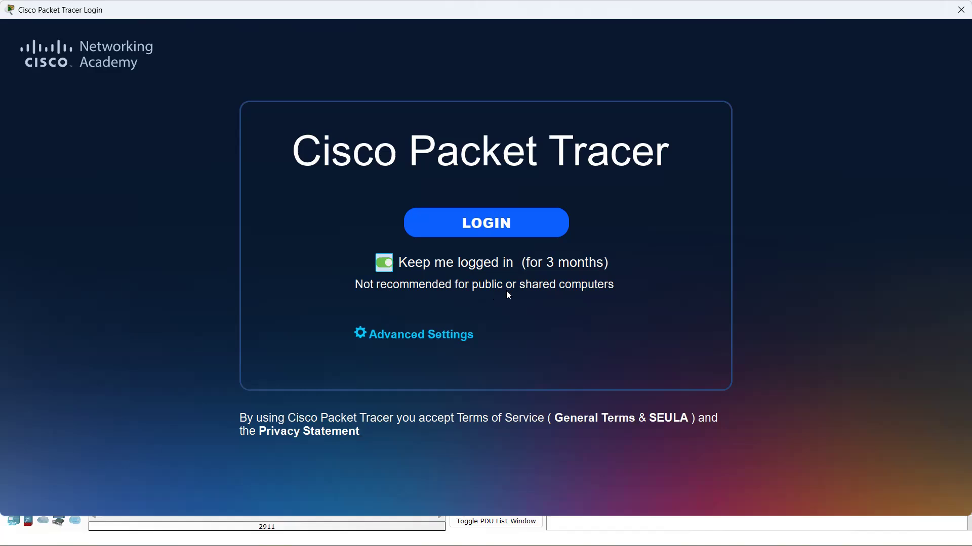
Log in to Cisco Packet Tracer, close the leftover login and Networking Academy browser tabs, and switch back to Packet Tracer.
click(485, 234)
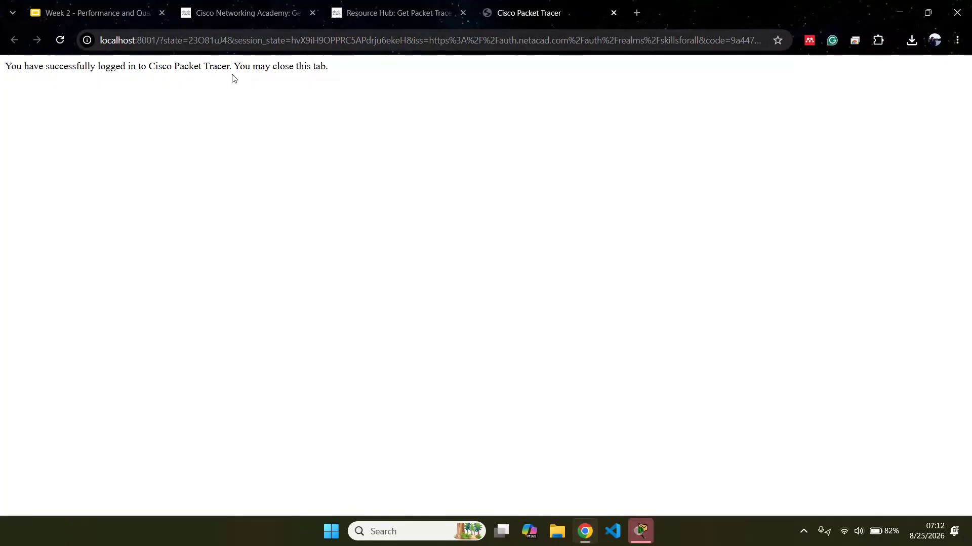
click(613, 12)
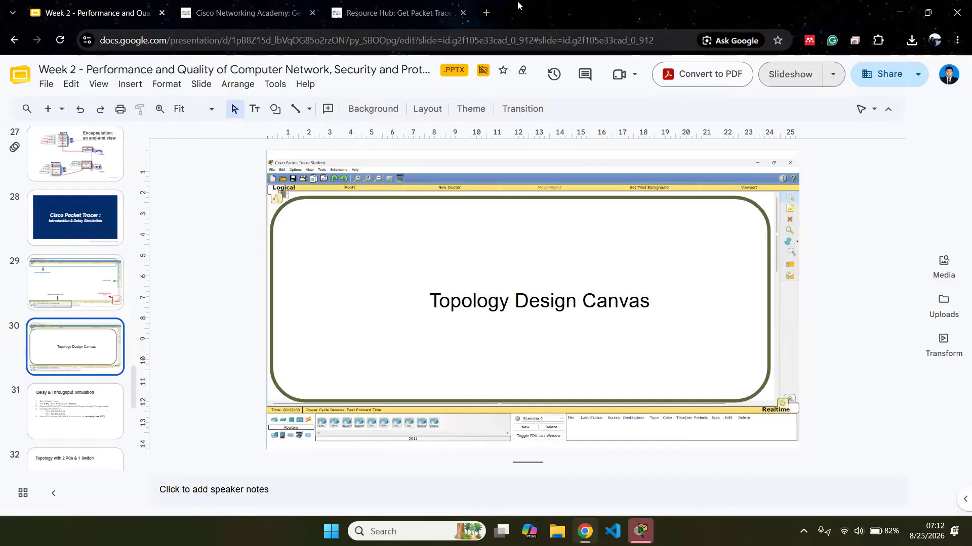
click(462, 15)
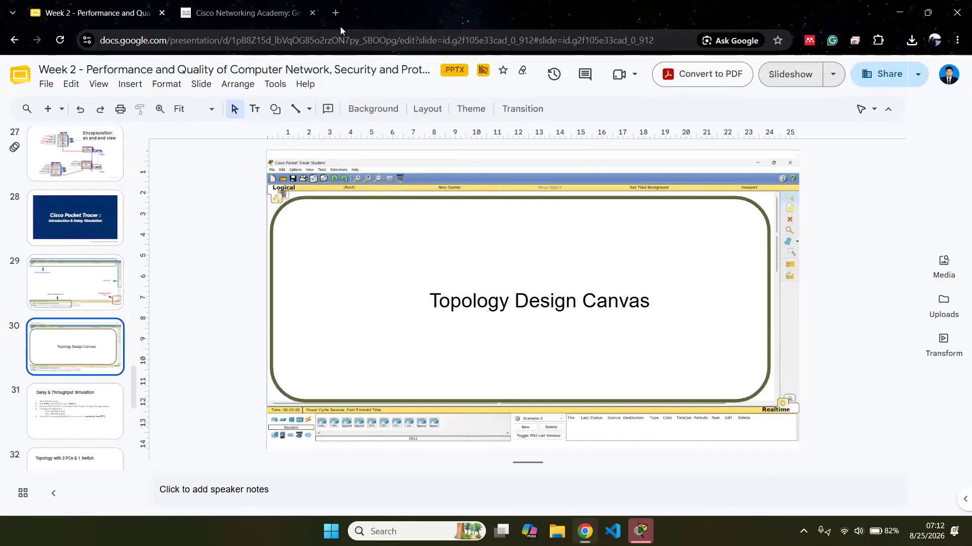
click(313, 14)
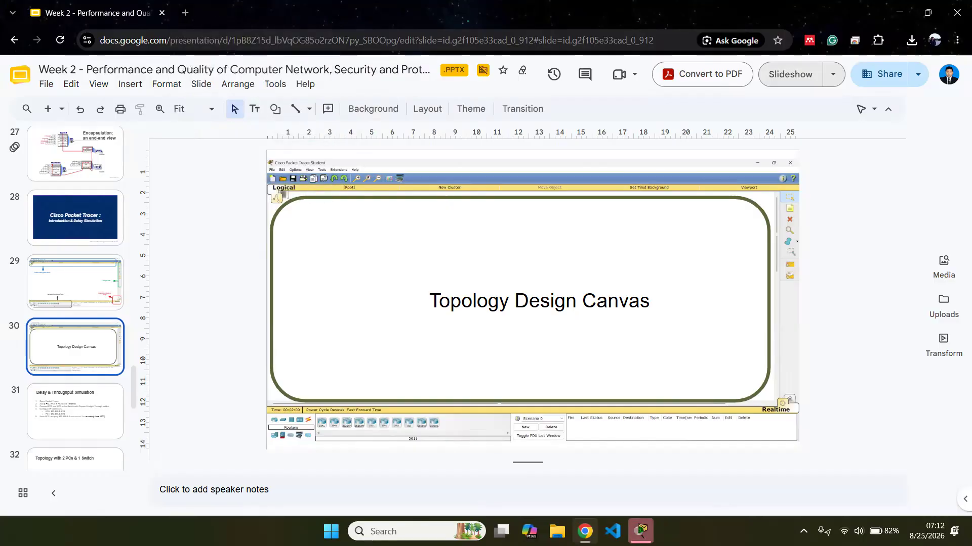
click(641, 531)
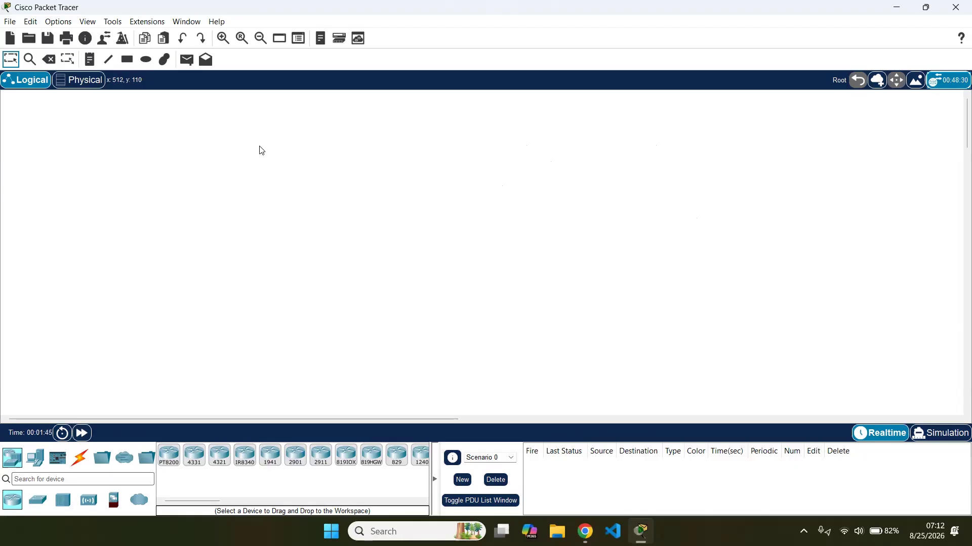
Present the annotated interface slide in Google Slides and compare its labelled areas with the toolbars in Packet Tracer.
key(alt+Tab)
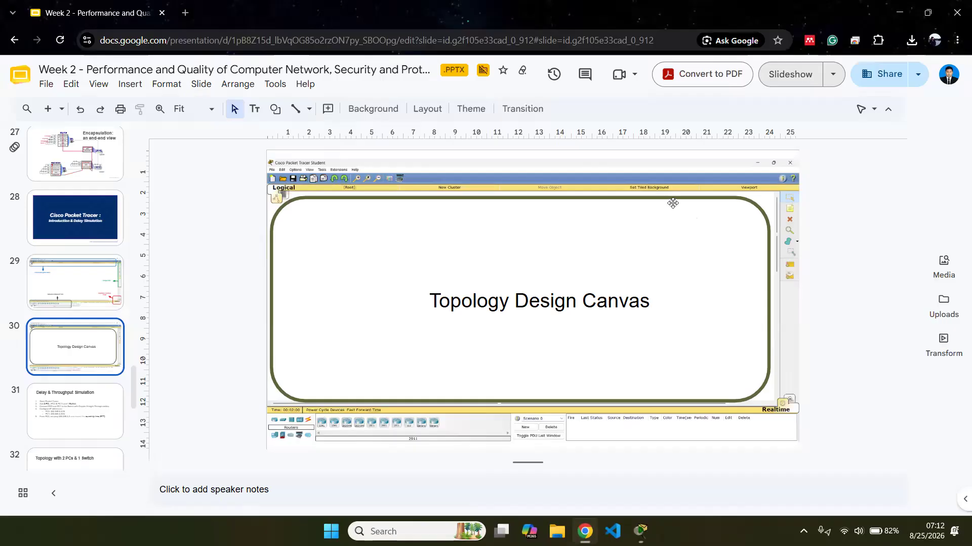
click(802, 81)
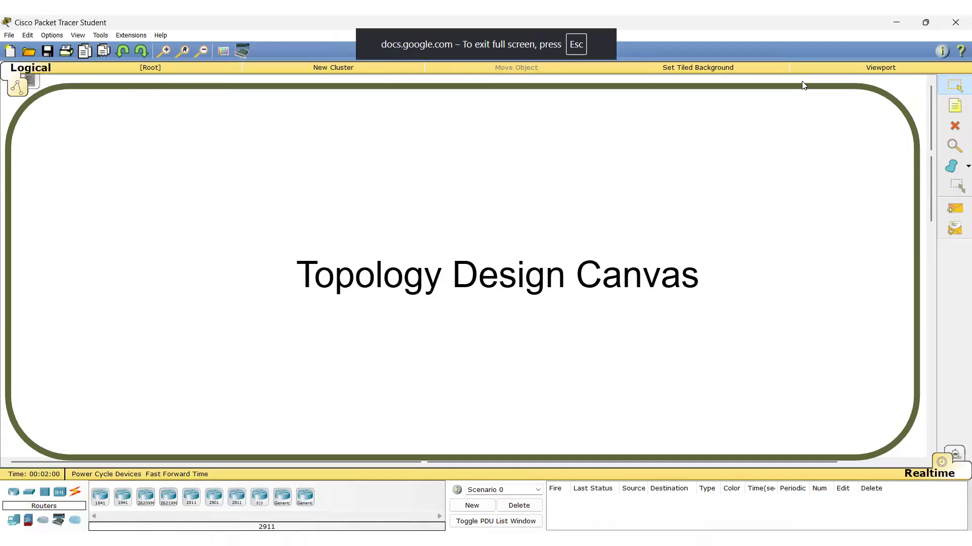
click(802, 81)
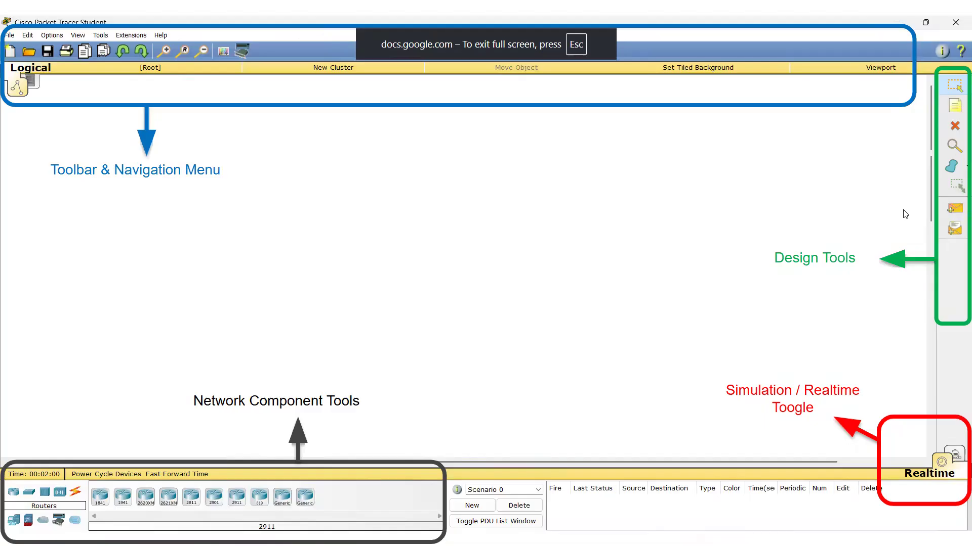
key(alt+Tab)
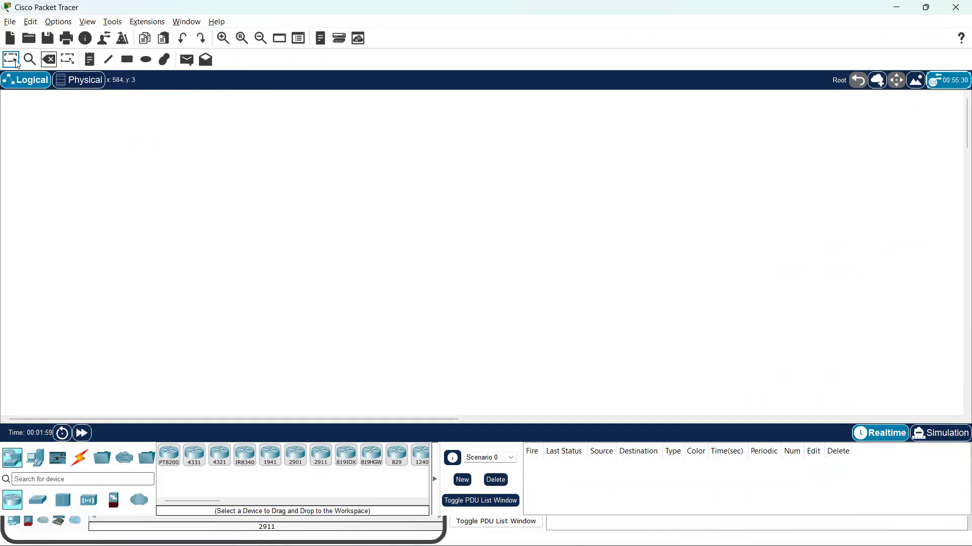
click(205, 59)
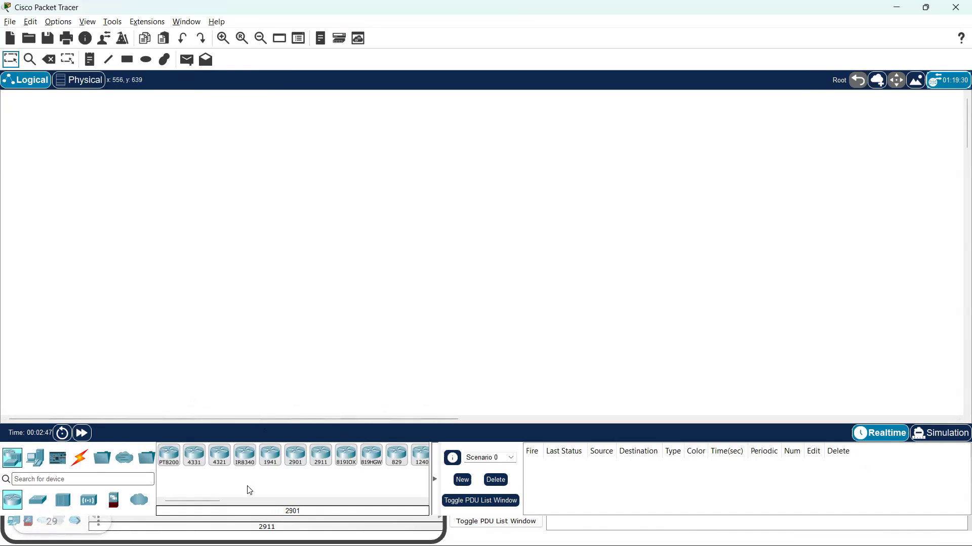
key(alt+Tab)
click(328, 444)
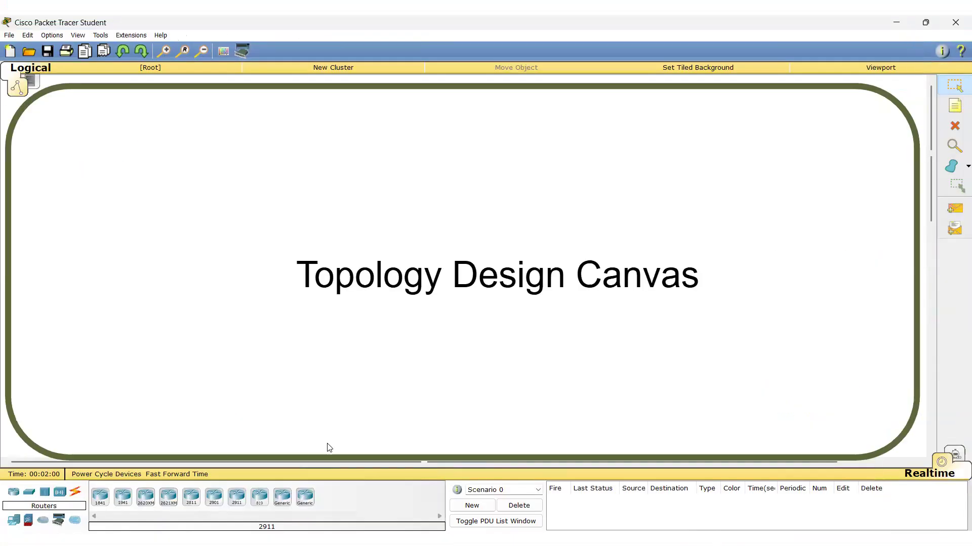
key(alt+Tab)
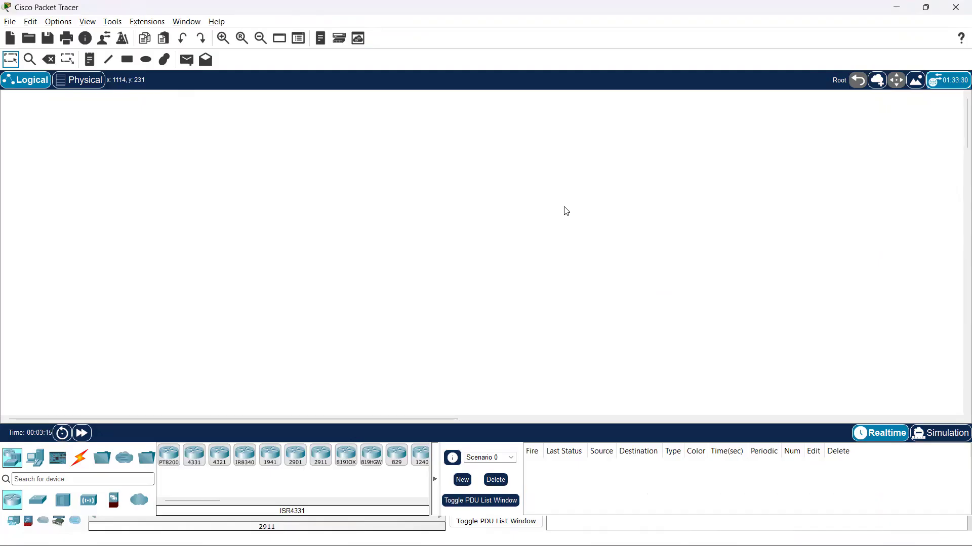
key(alt+Tab)
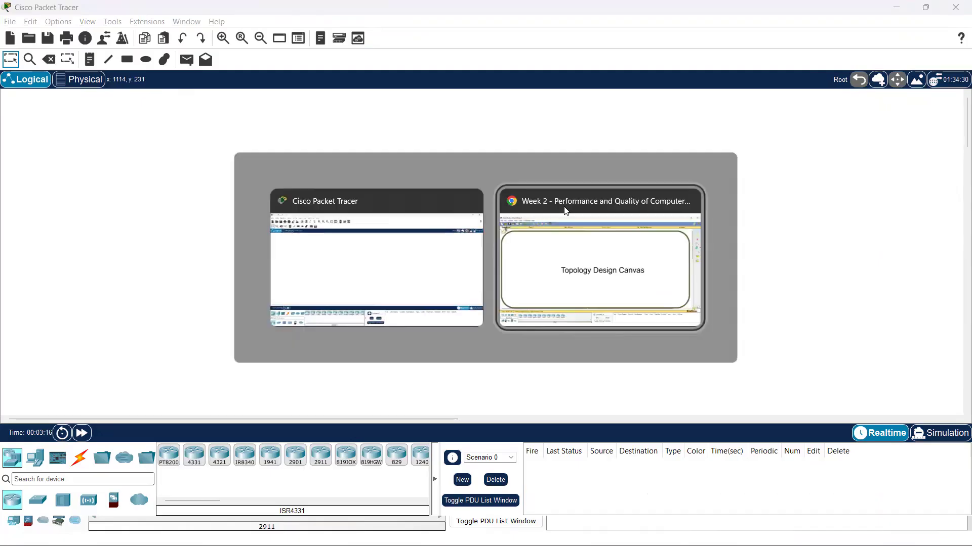
key(Right)
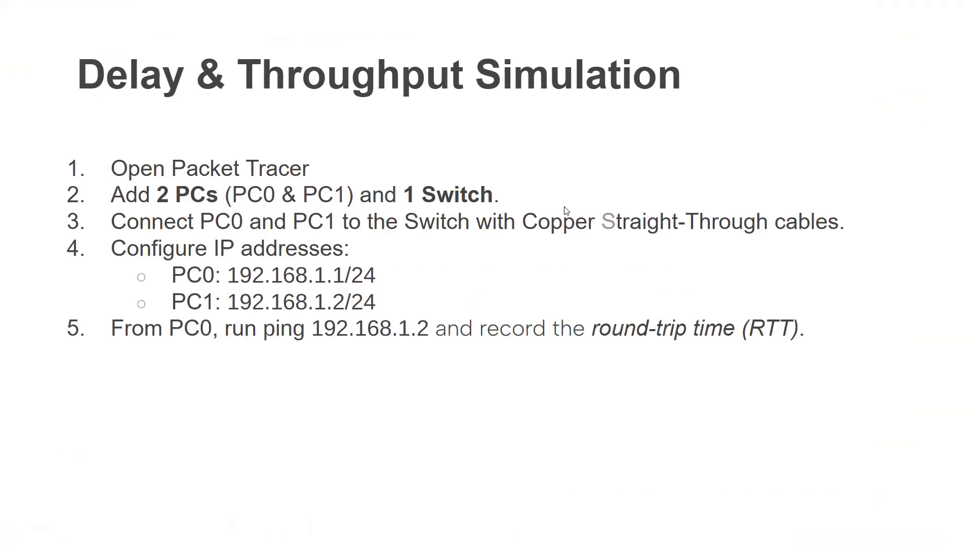
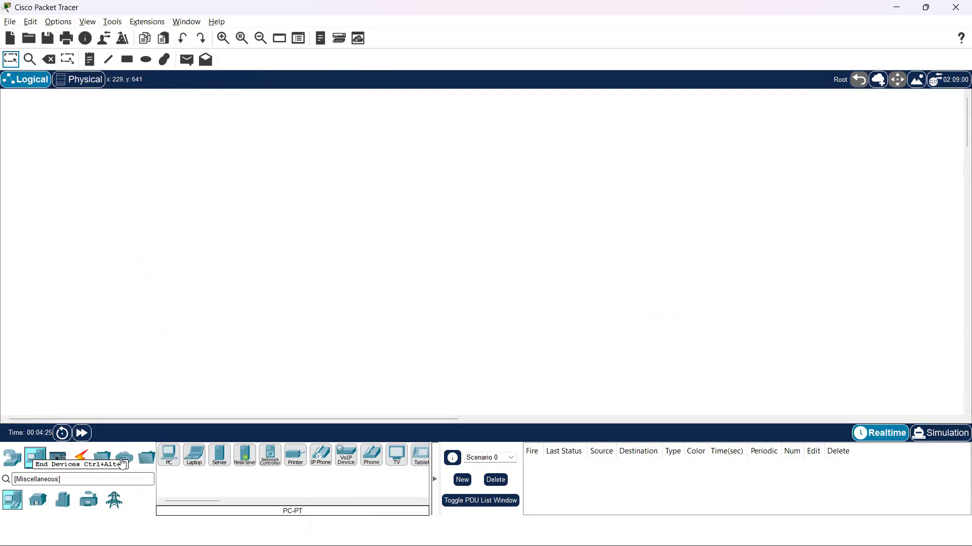
Place two PCs on Packet Tracer's logical workspace, one below the other.
drag(169, 455, 175, 195)
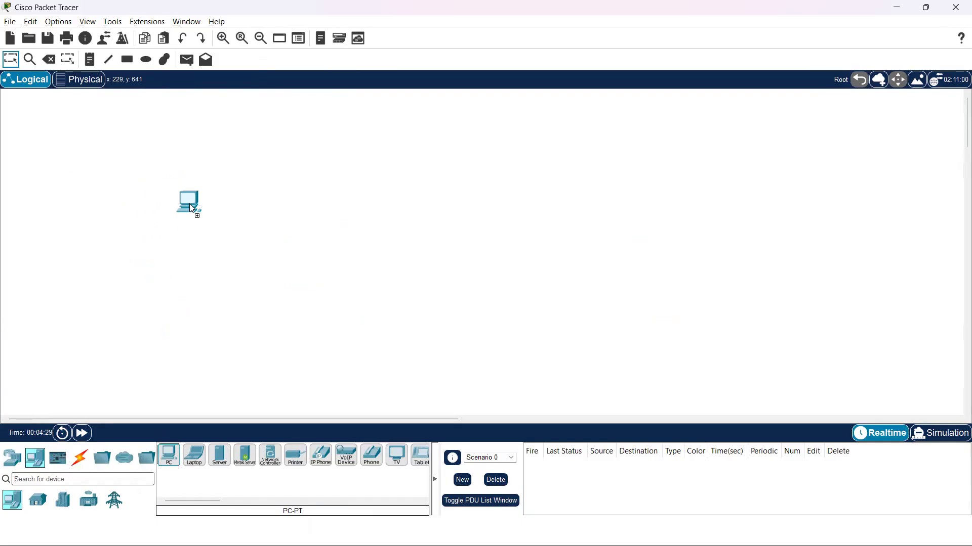
drag(189, 204, 190, 205)
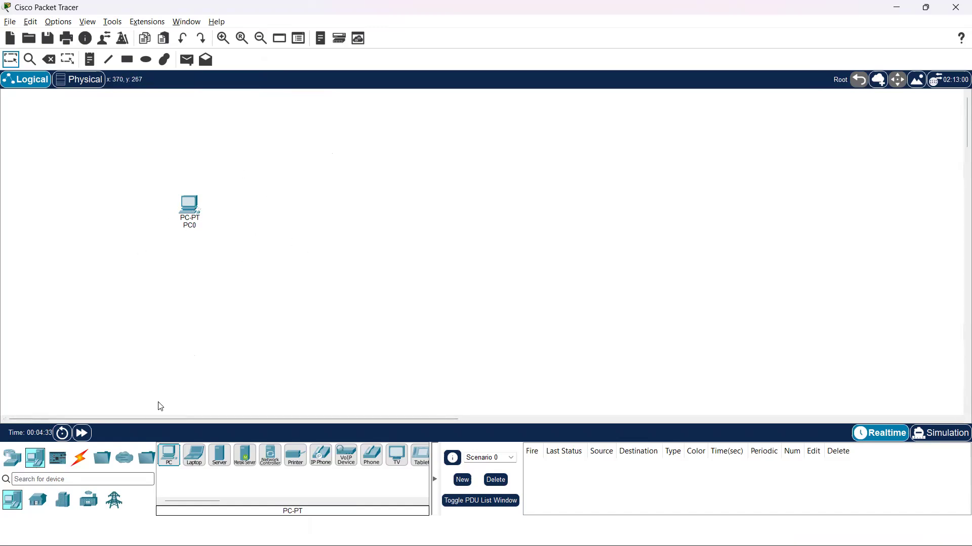
drag(171, 464, 175, 364)
drag(189, 311, 189, 301)
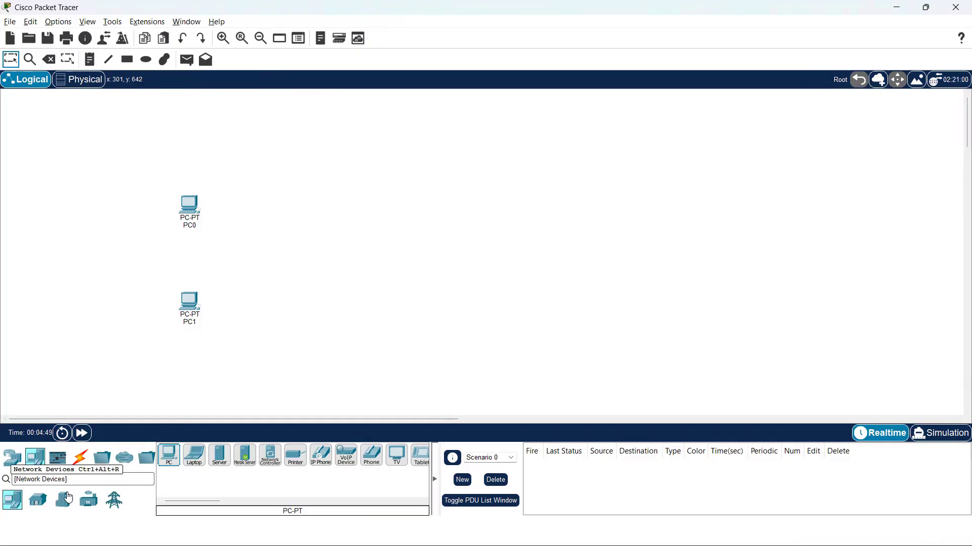
Add a 2960 switch to the side of the two PCs, between them in height, and move PC1 slightly lower.
click(12, 457)
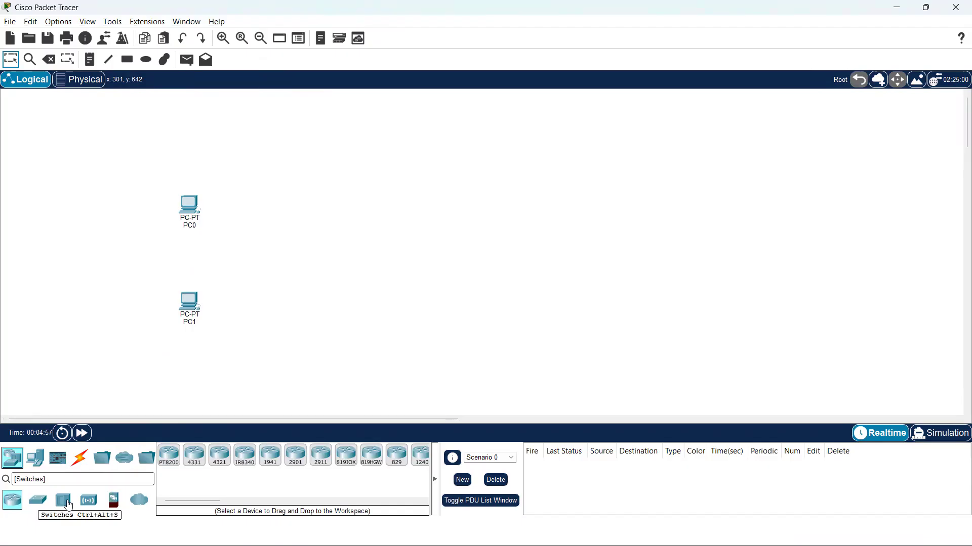
key(ctrl+alt+s)
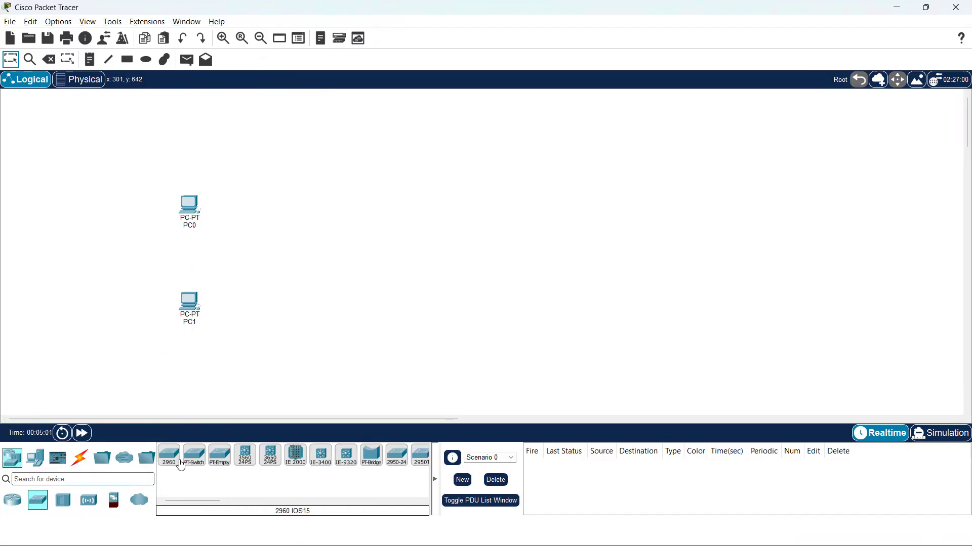
drag(178, 464, 287, 276)
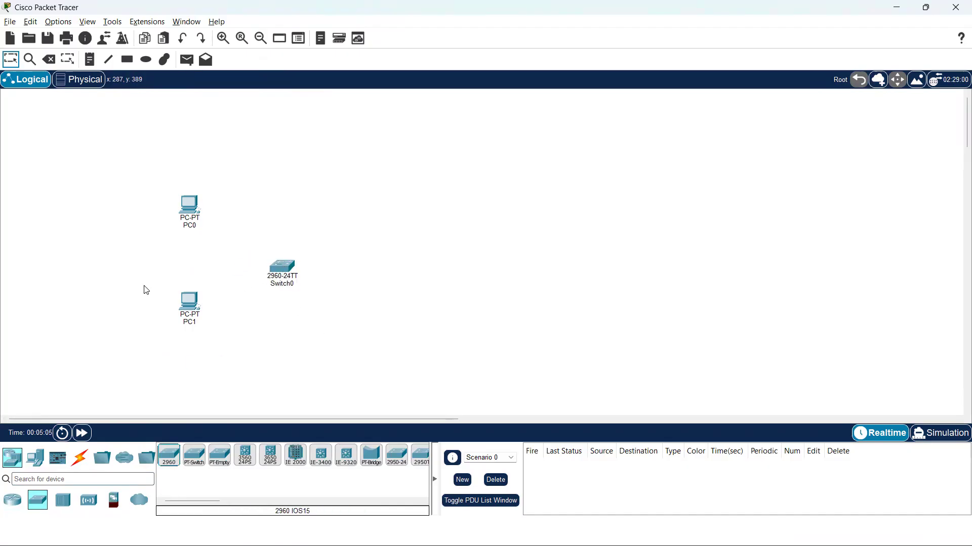
drag(186, 301, 189, 327)
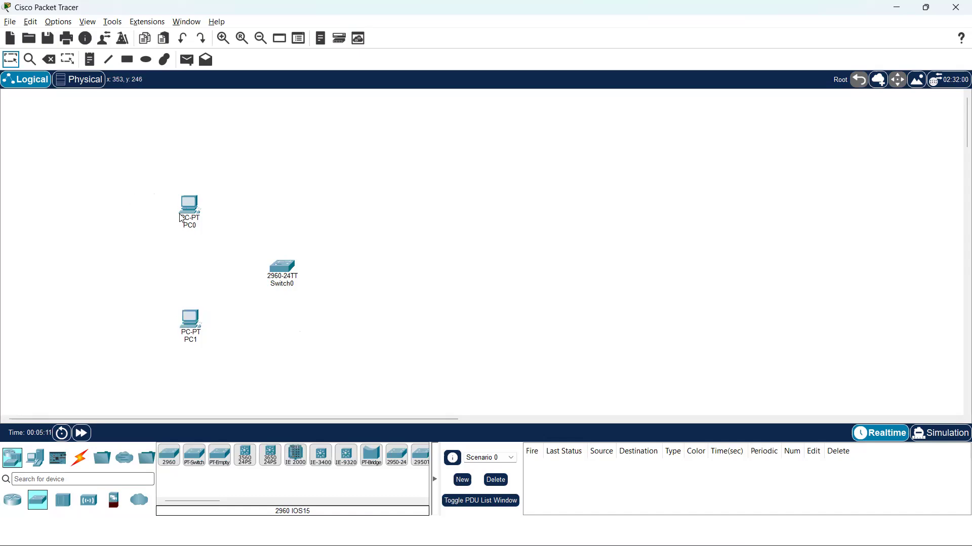
Connect PC0's FastEthernet0 port to the switch's FastEthernet0/1 port with a Copper Straight-Through cable.
mouse_move(278, 275)
click(79, 464)
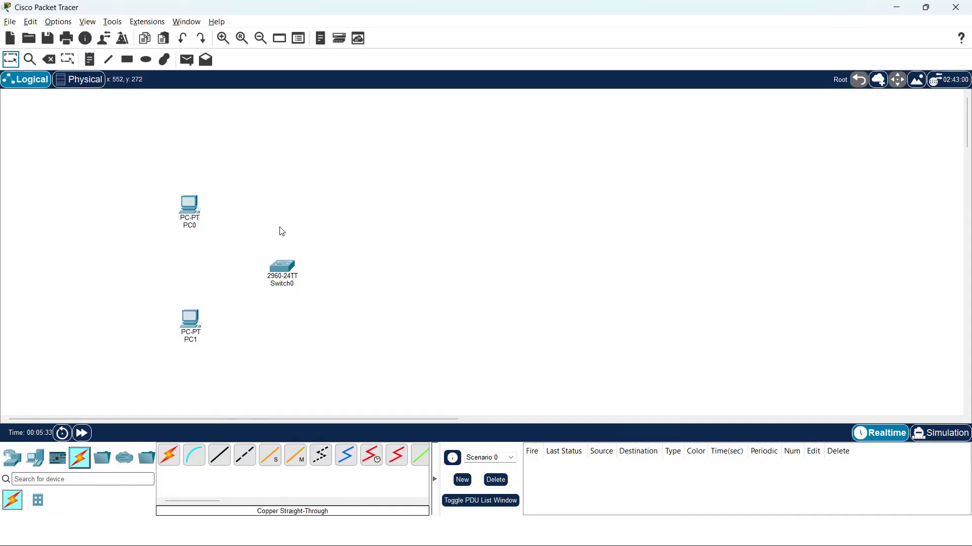
click(218, 465)
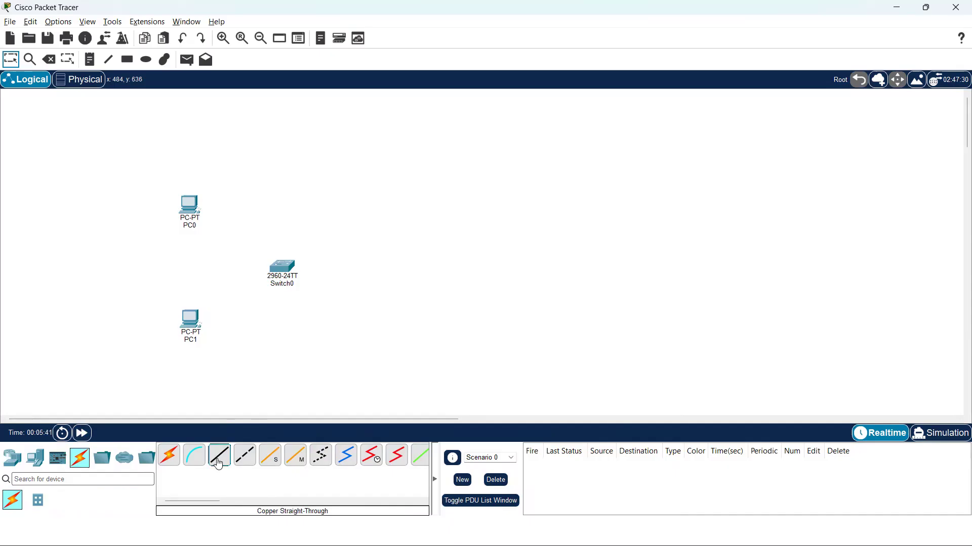
click(192, 213)
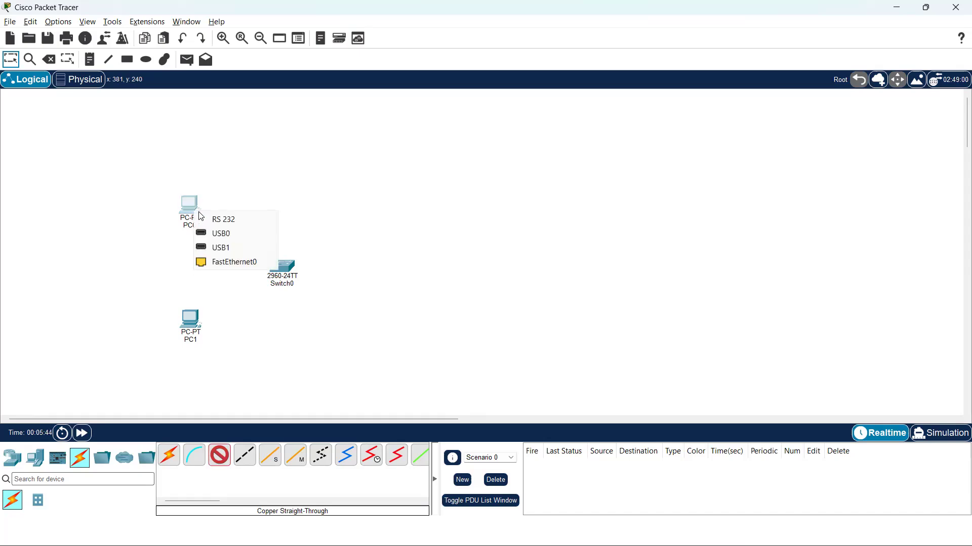
click(246, 267)
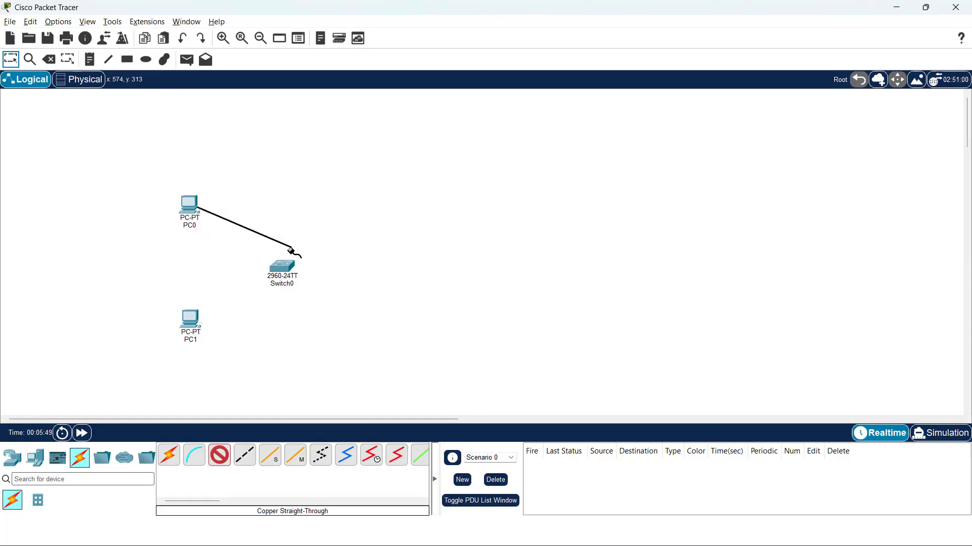
click(283, 268)
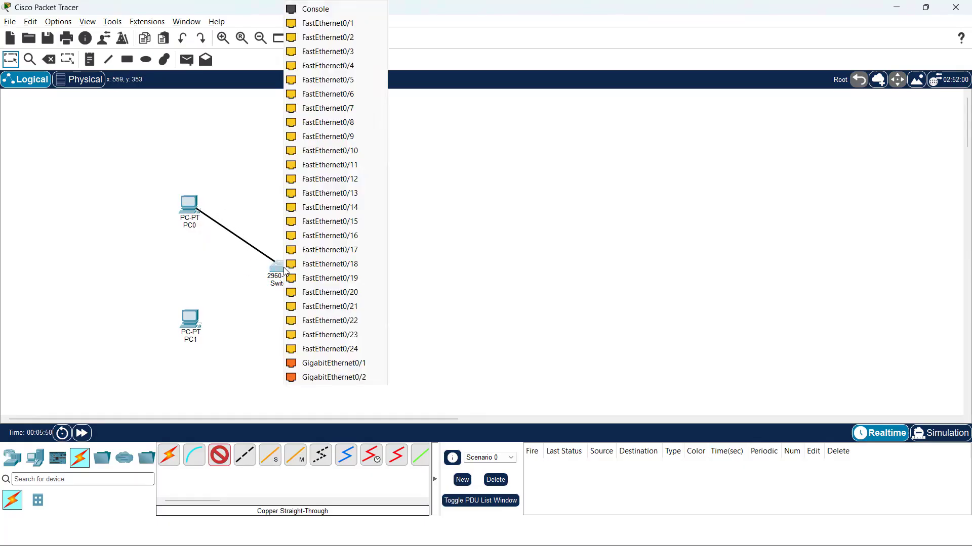
click(329, 24)
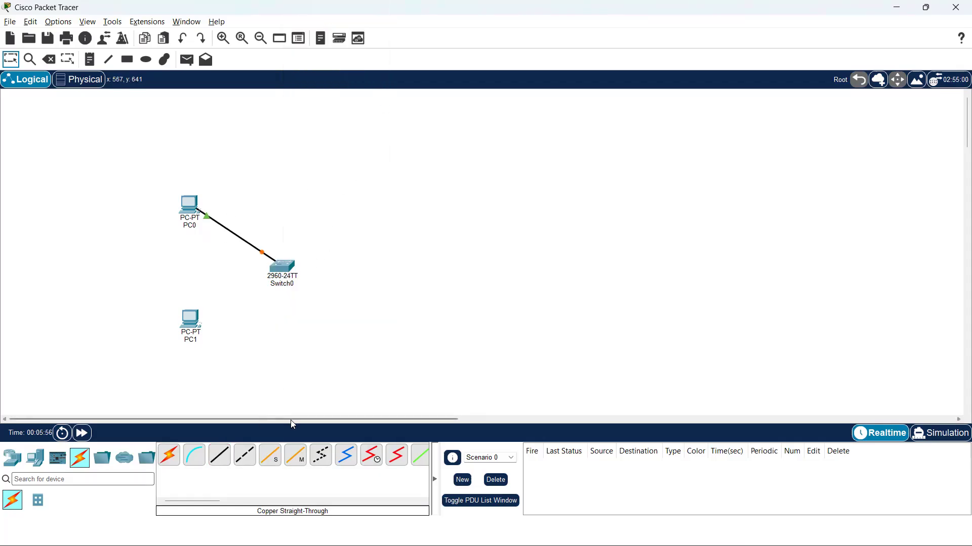
Connect PC1's FastEthernet0 port to the switch's FastEthernet0/2 port with a Copper Straight-Through cable.
click(226, 465)
click(191, 319)
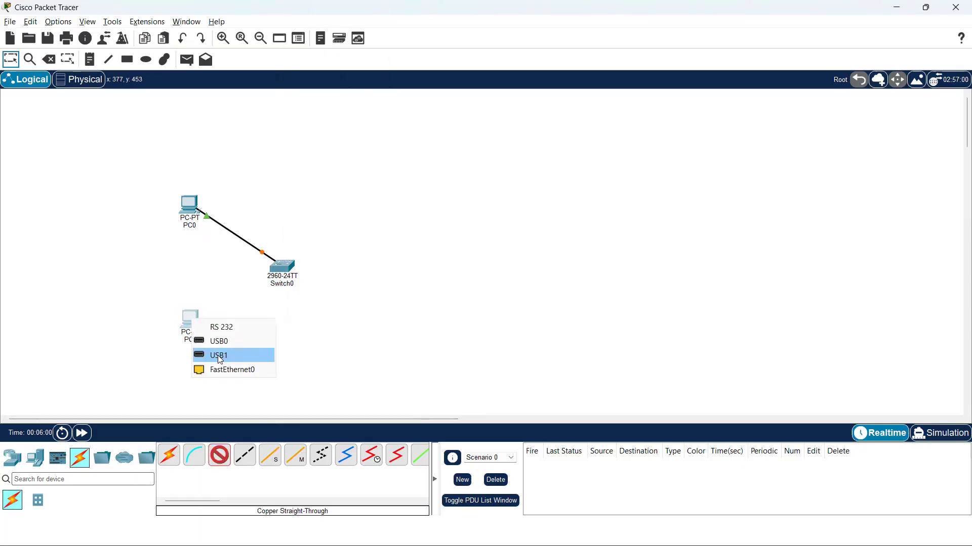
click(236, 368)
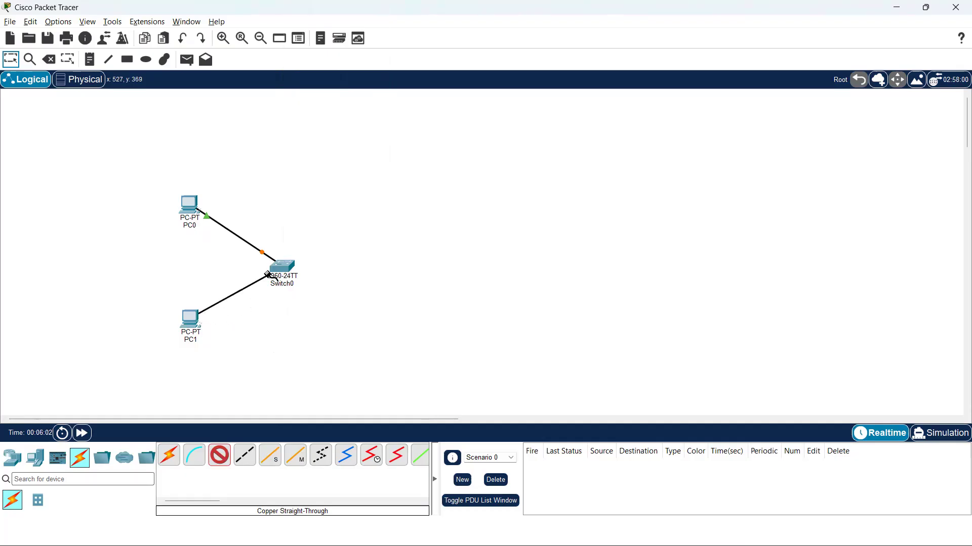
click(281, 266)
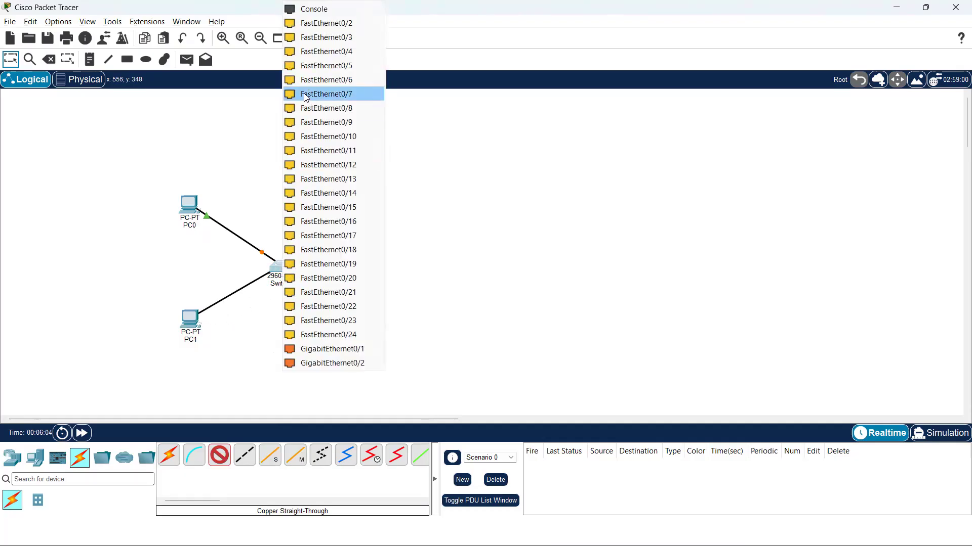
click(351, 25)
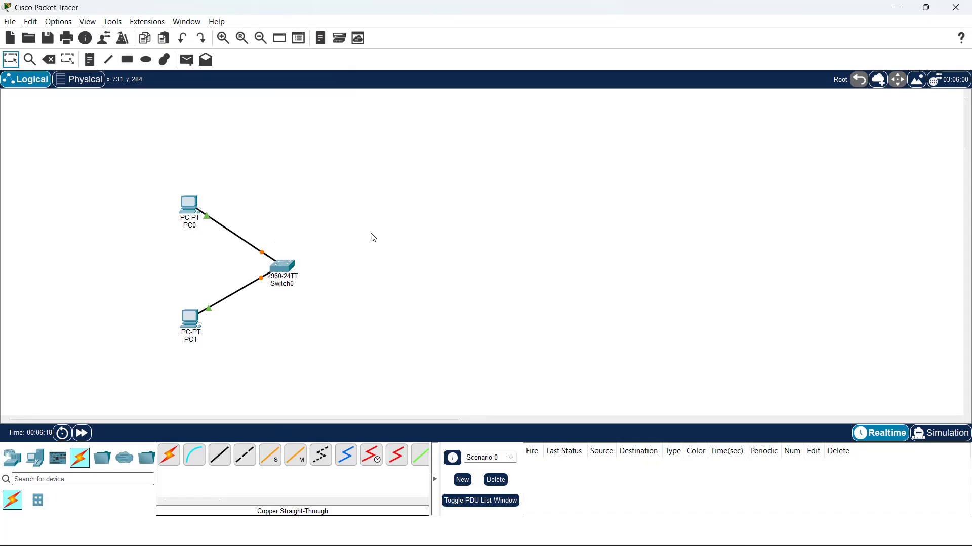
Compare the two-PC topology slide in Google Slides with the Packet Tracer network and view the Example of IP Configuration slide.
key(alt+Tab)
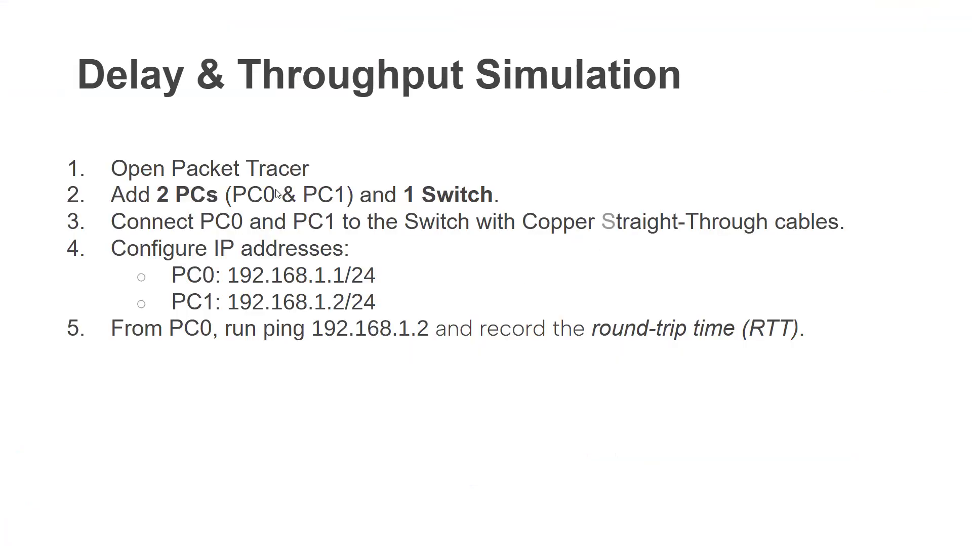
click(315, 190)
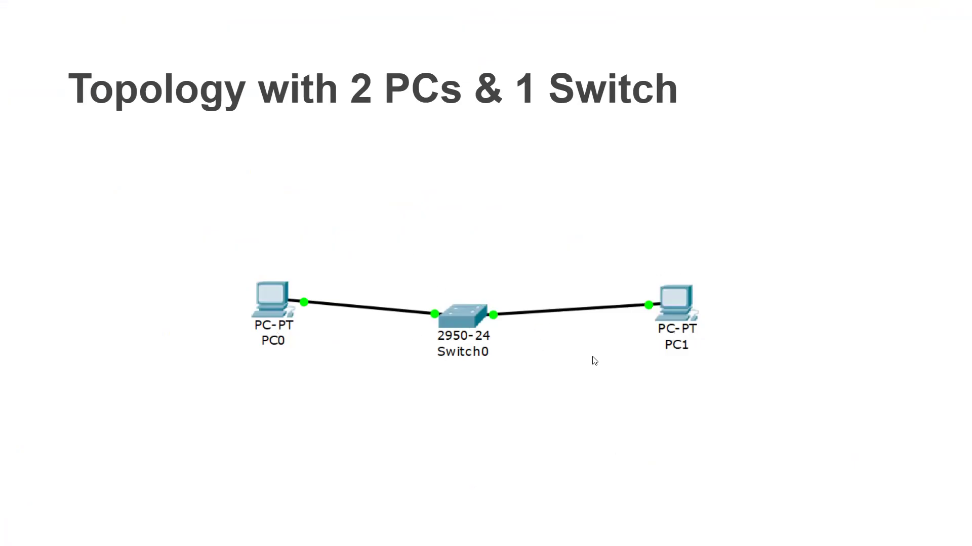
key(alt+Tab)
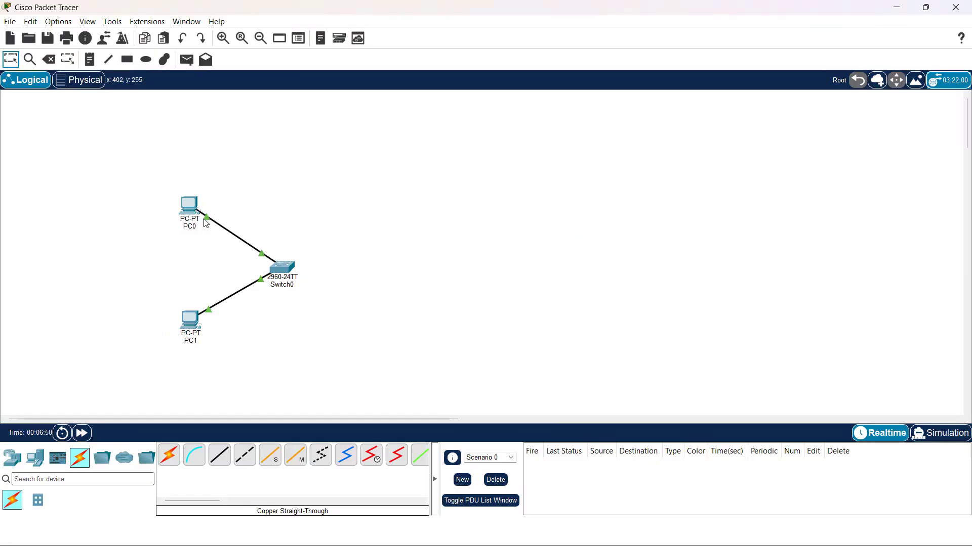
mouse_move(210, 222)
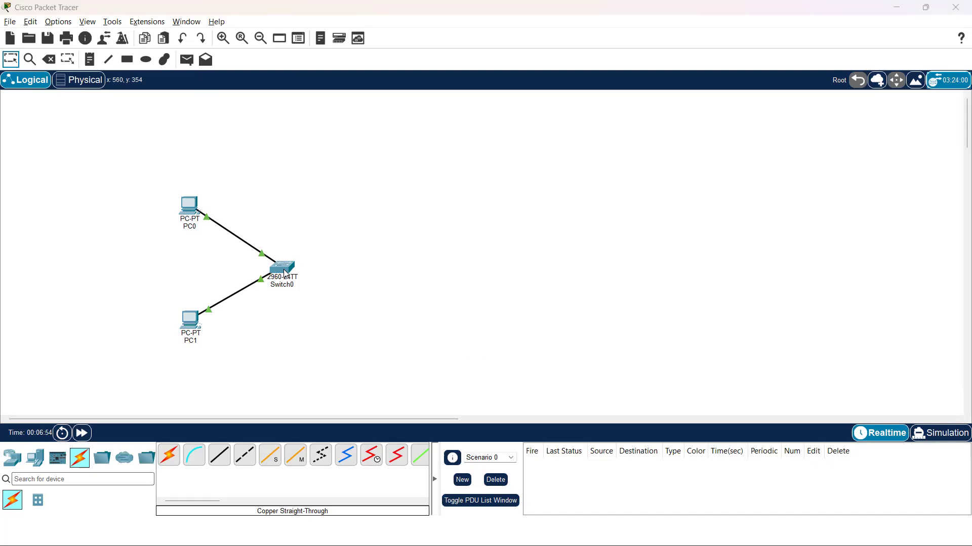
key(alt+Tab)
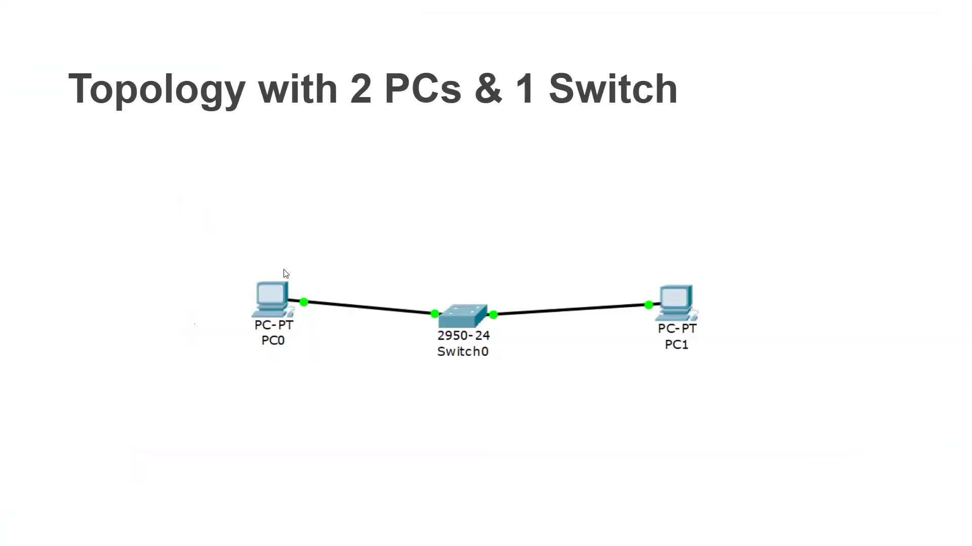
key(Right)
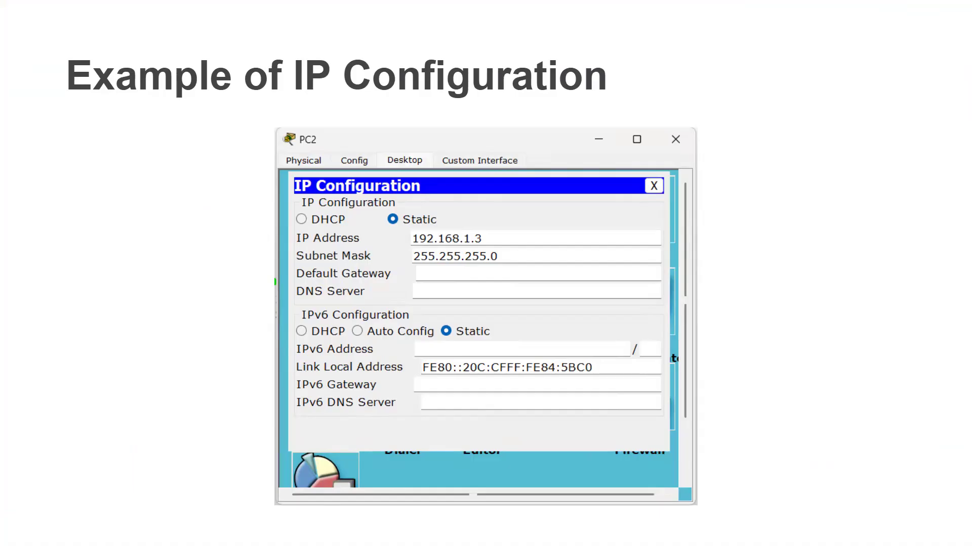
key(alt+Tab)
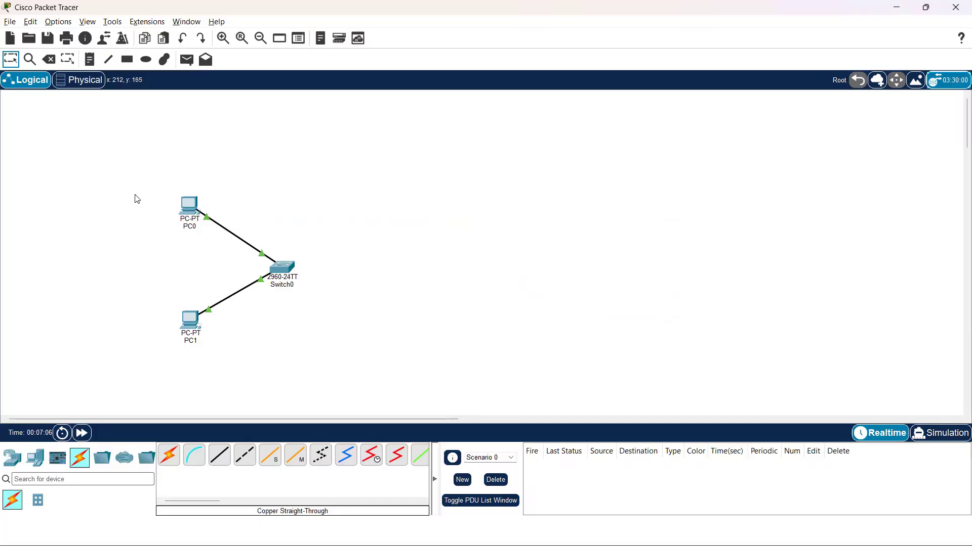
Open PC0's IP Configuration in Packet Tracer and look up its assigned address on the Delay & Throughput Simulation slide.
click(189, 206)
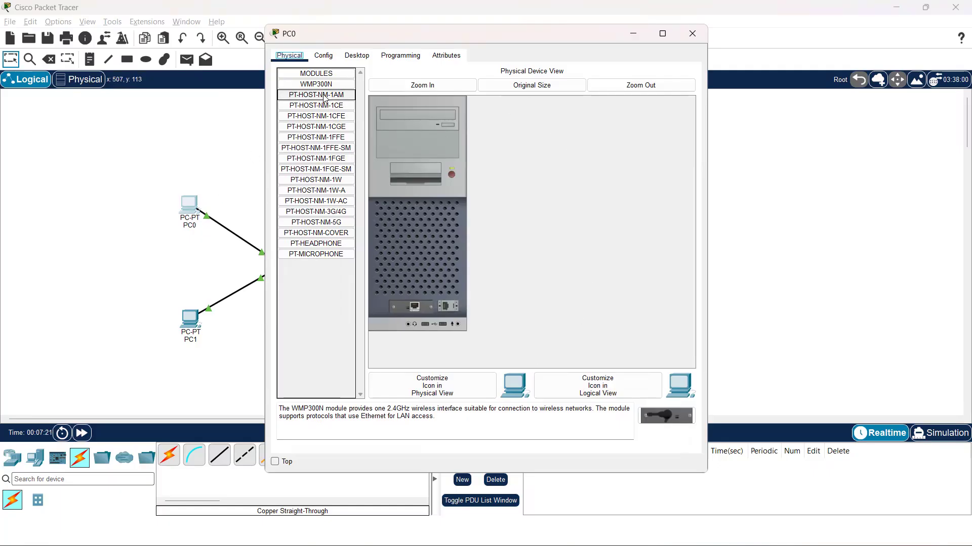
click(358, 57)
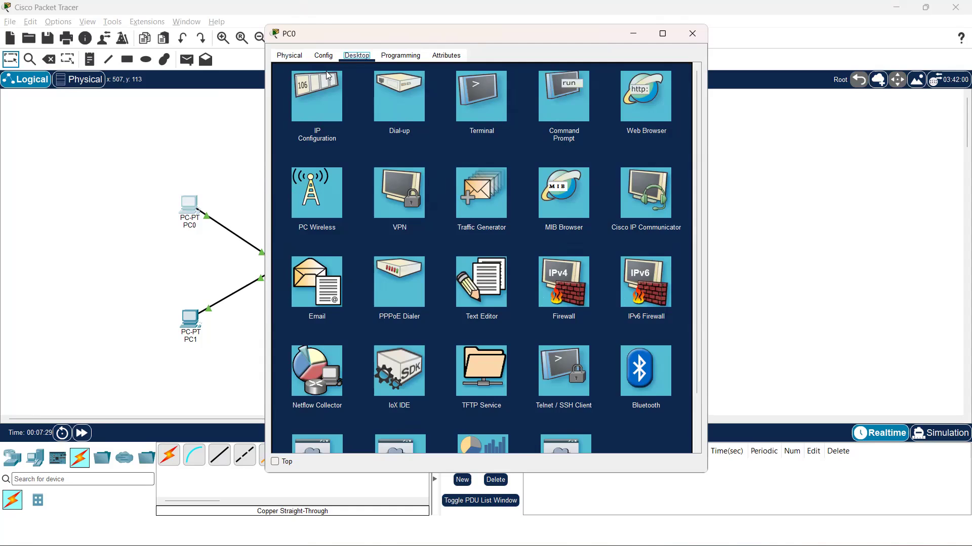
click(305, 94)
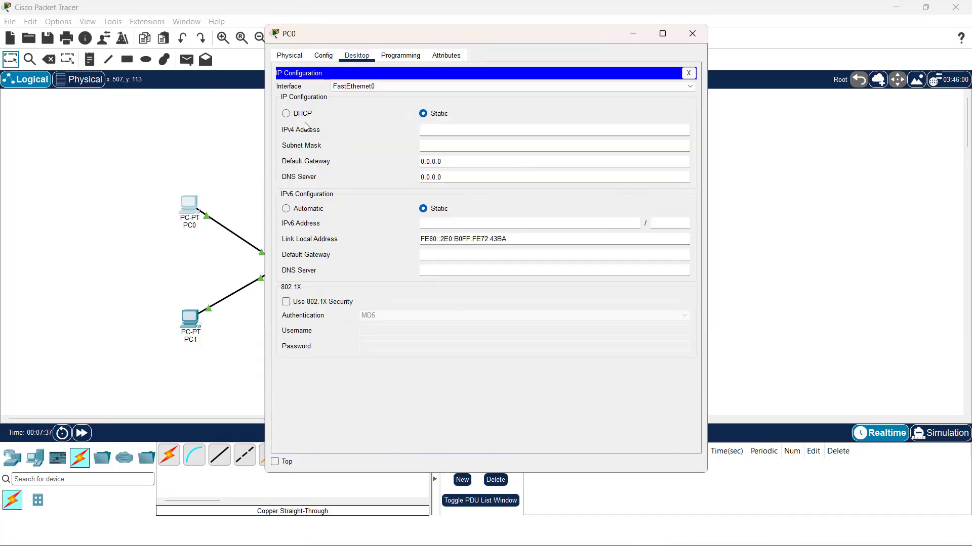
key(alt+Tab)
key(alt+Tab)
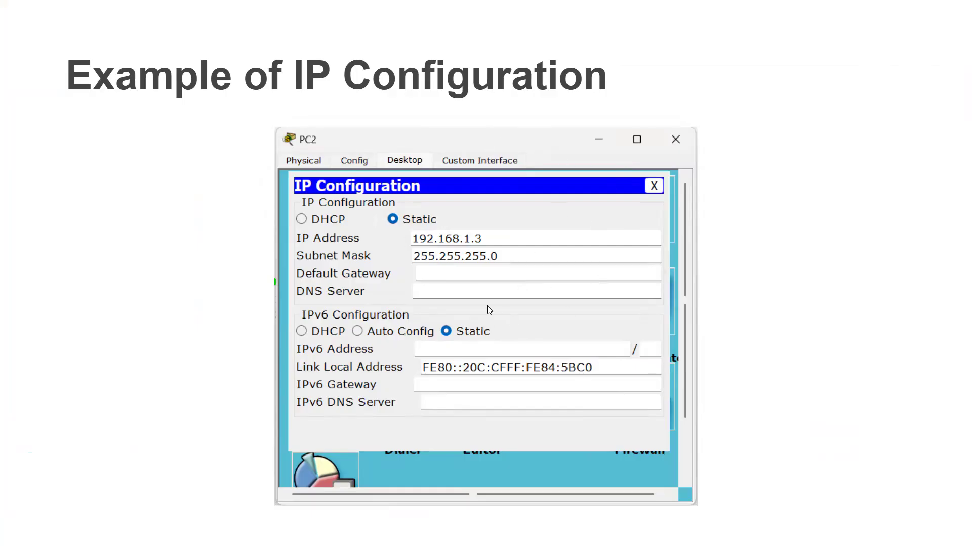
key(Right)
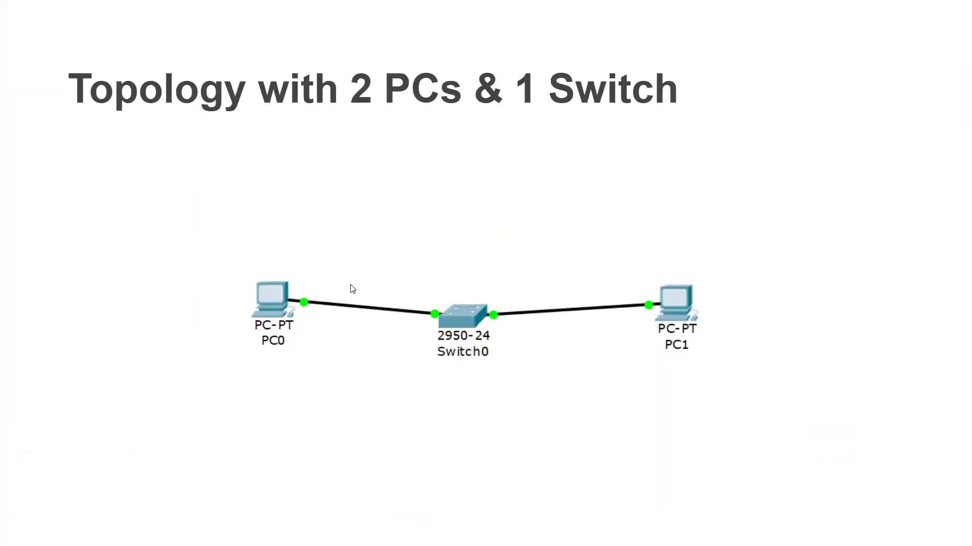
key(Right)
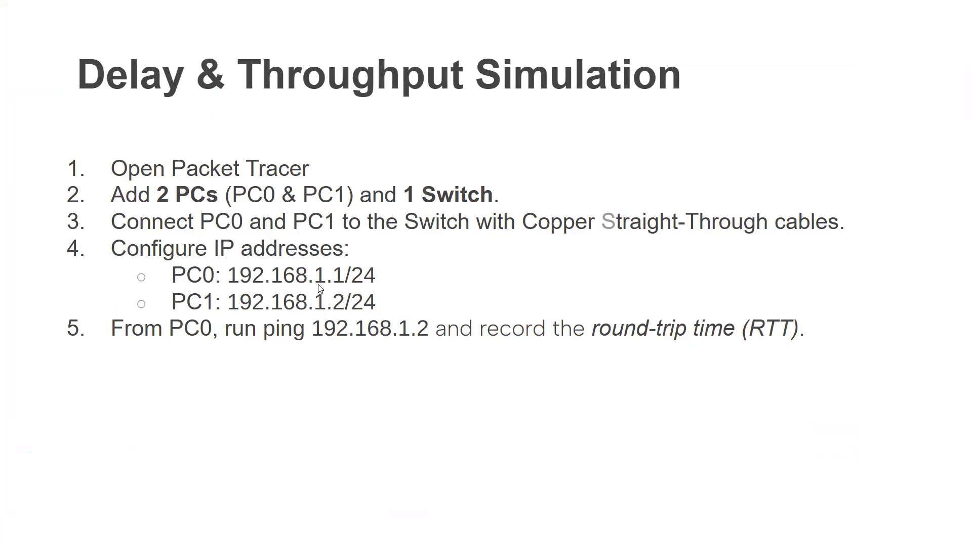
Set PC0's static IPv4 address to 192.168.1.1 with subnet mask 255.255.255.0 in Packet Tracer and close its device window.
key(alt+Tab)
click(449, 126)
text(192.168.1.1)
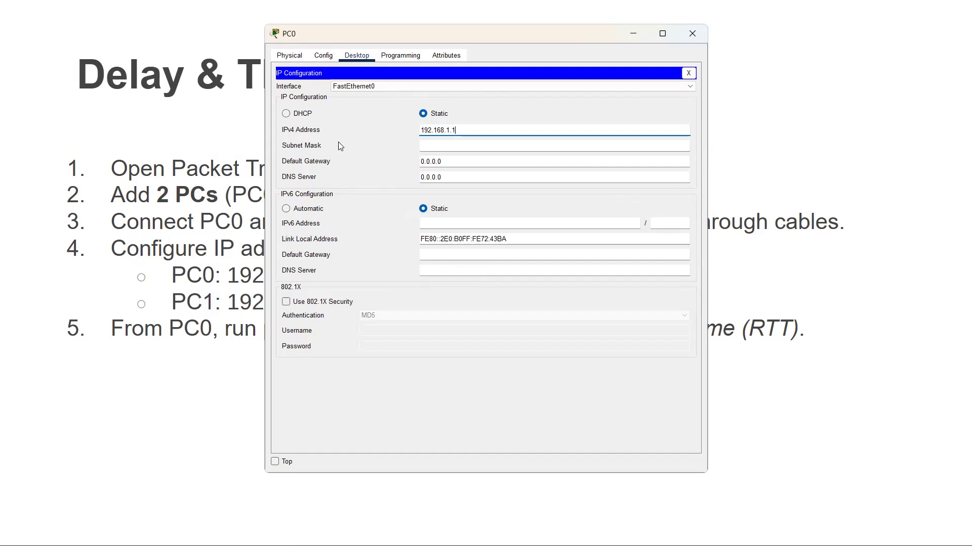
click(483, 147)
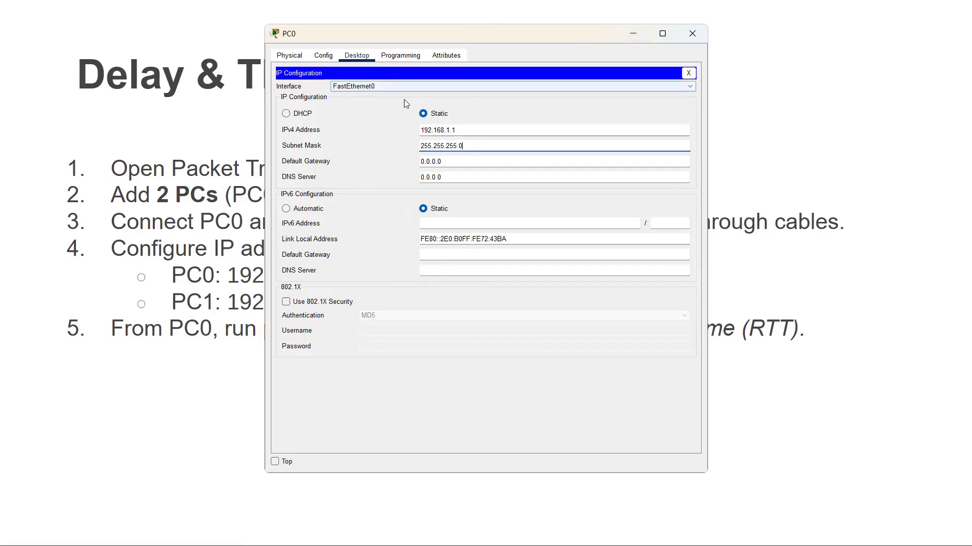
click(460, 160)
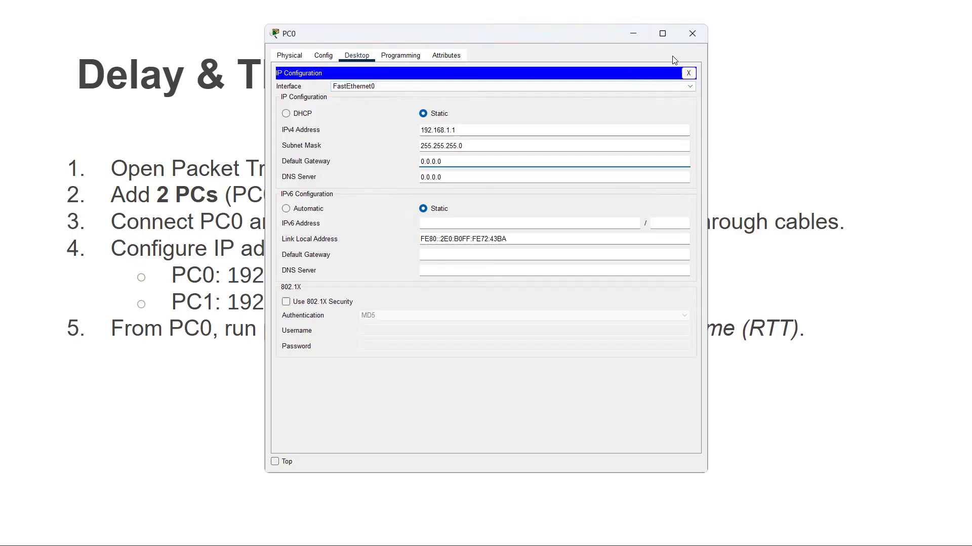
click(689, 74)
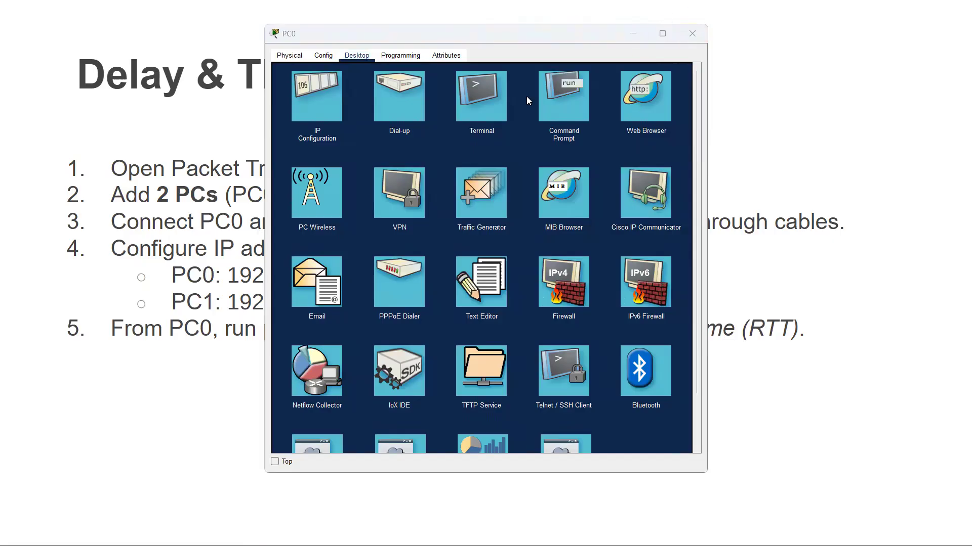
key(alt+Tab)
key(alt+Tab)
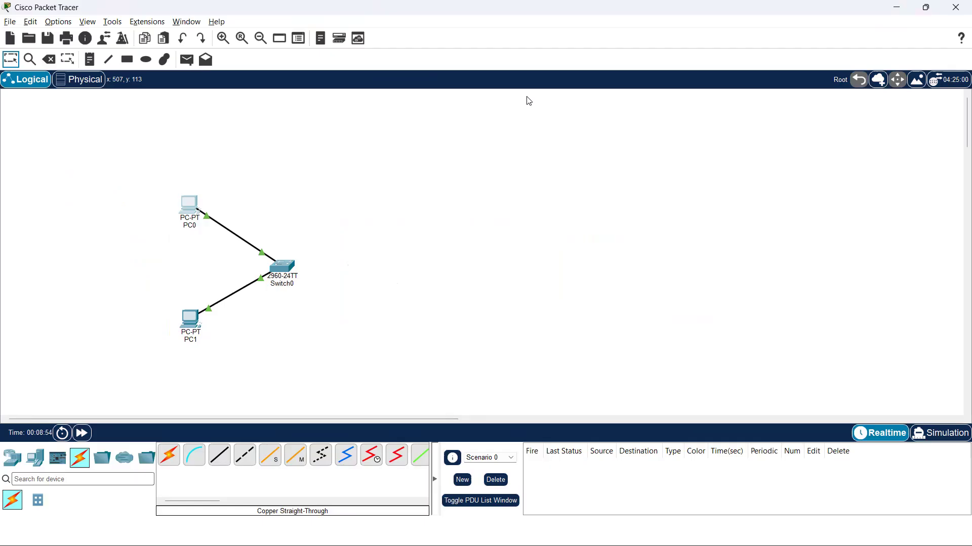
key(alt+Tab)
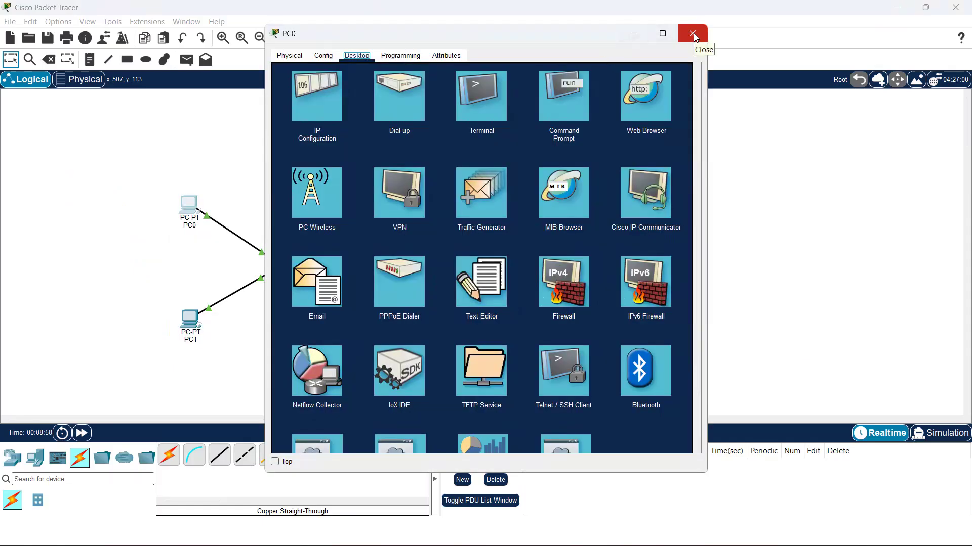
click(692, 34)
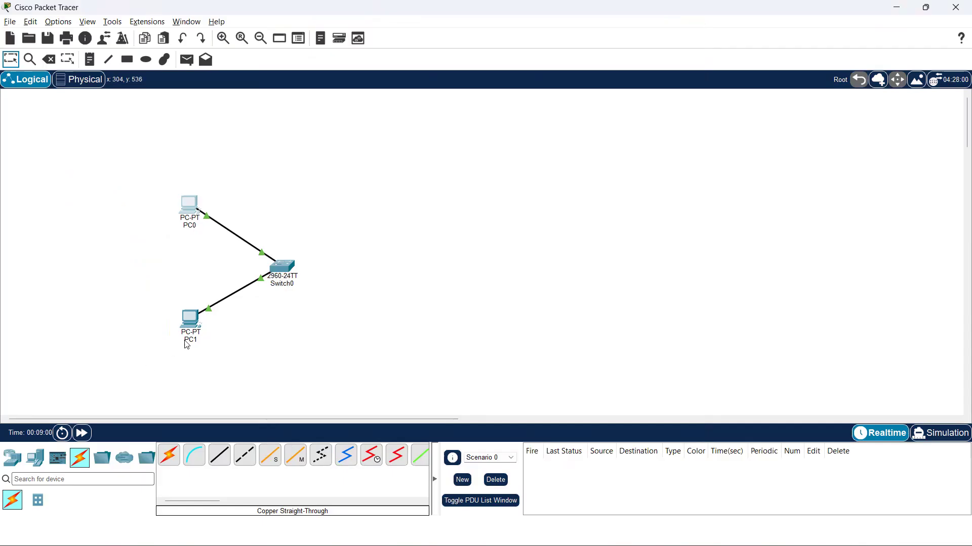
Set PC1's static IPv4 address to 192.168.1.2 with subnet mask 255.255.255.0 and check it against the instruction slide.
click(189, 322)
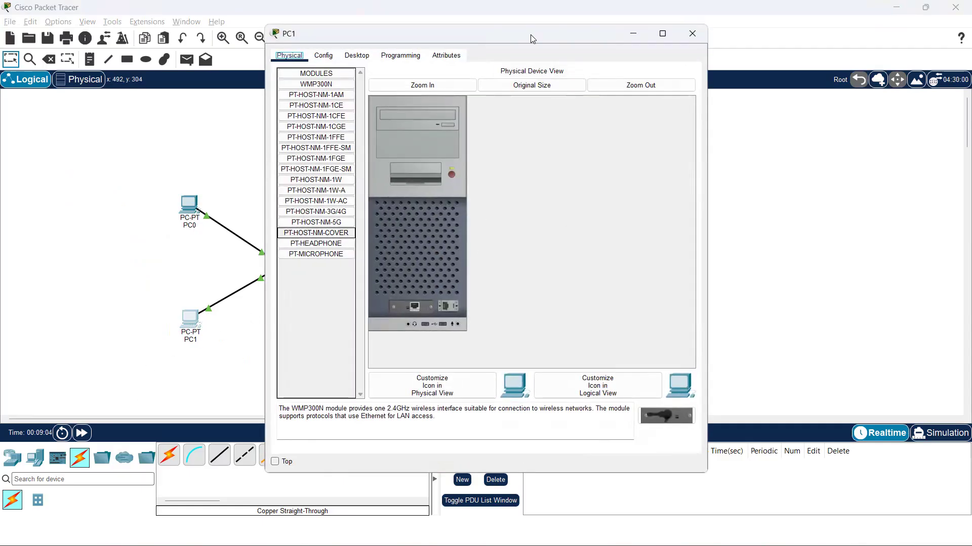
click(363, 57)
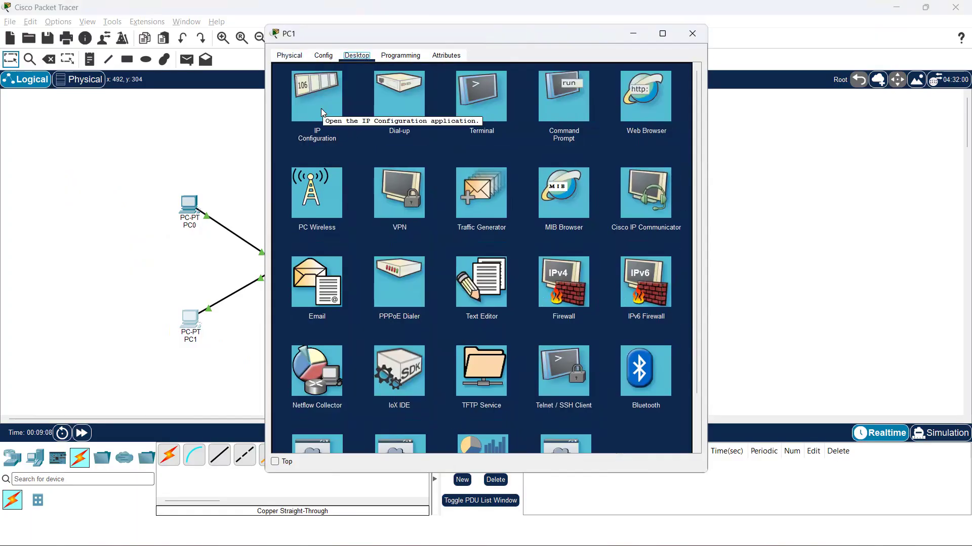
click(321, 108)
click(467, 131)
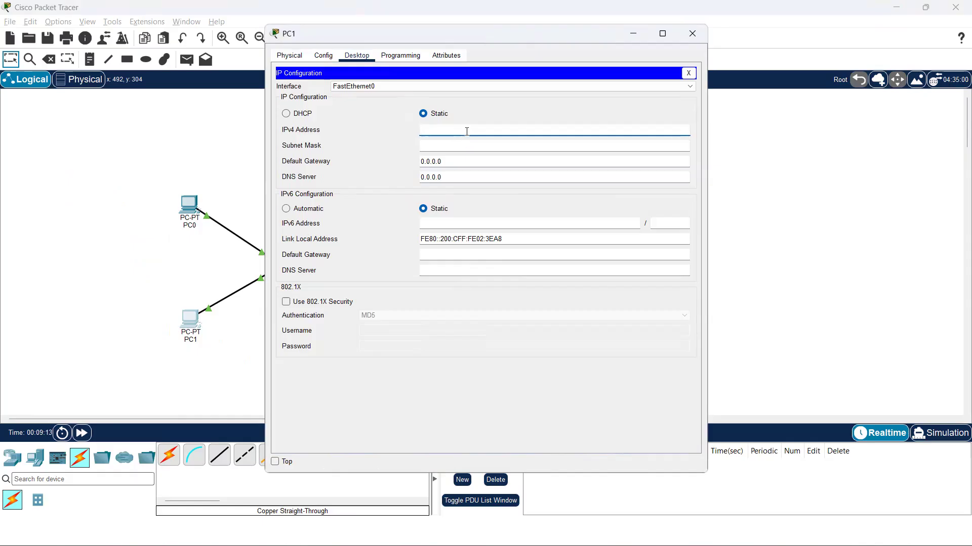
text(192.168.1.2)
key(Tab)
key(alt+Tab)
key(alt+Tab)
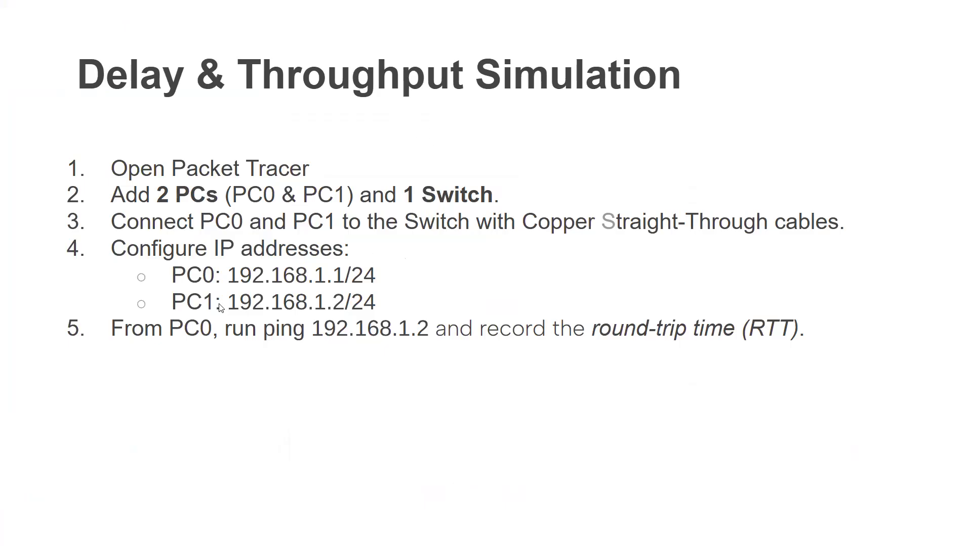
key(alt+Tab)
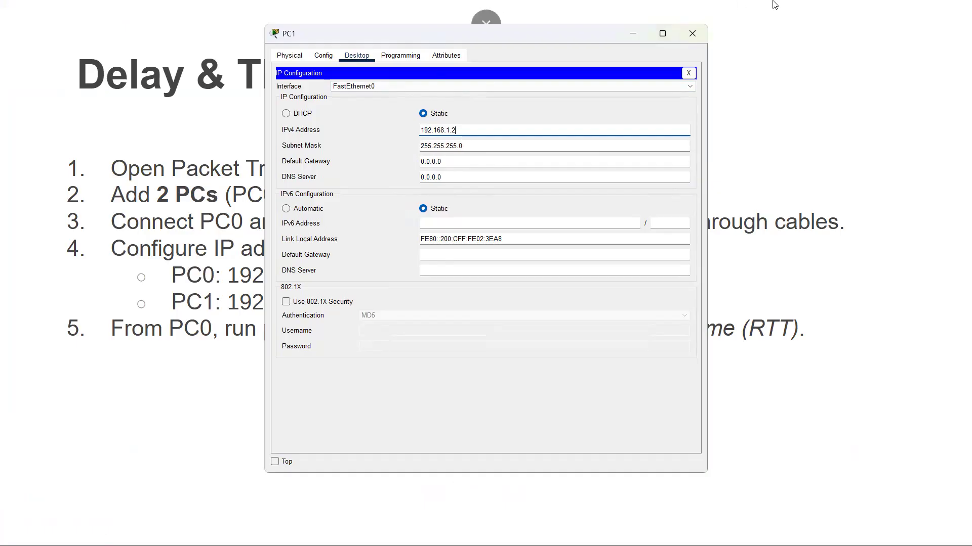
Close PC1's device window and switch the Packet Tracer network to Simulation mode.
click(700, 40)
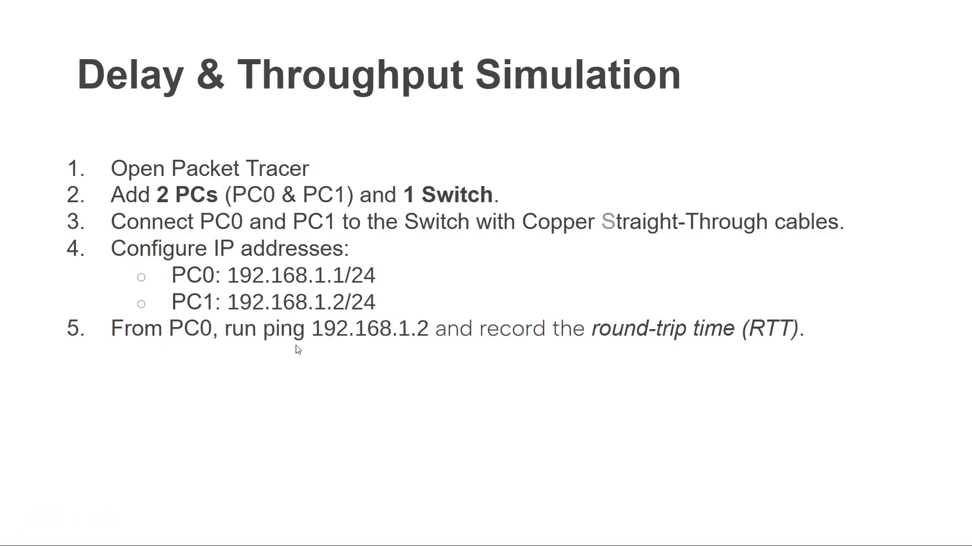
key(alt+Tab)
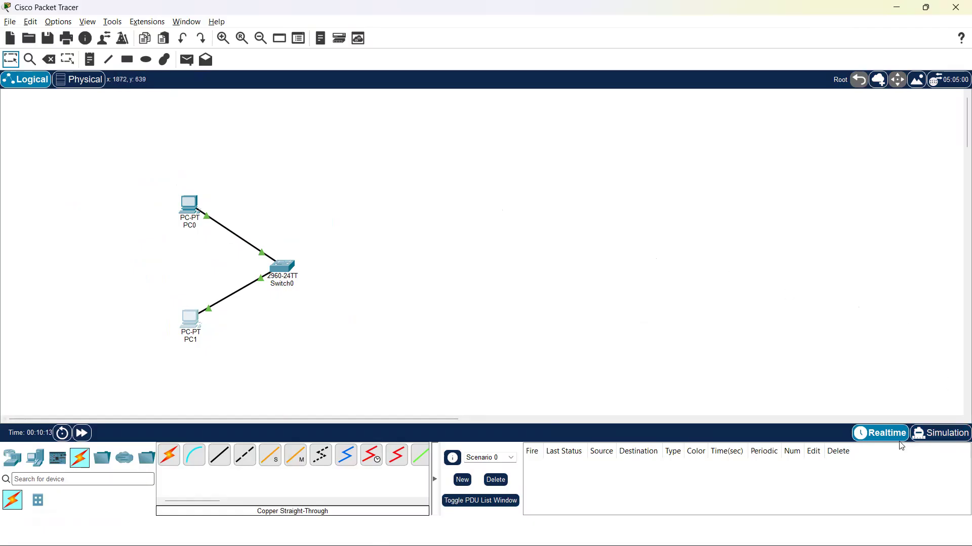
click(935, 434)
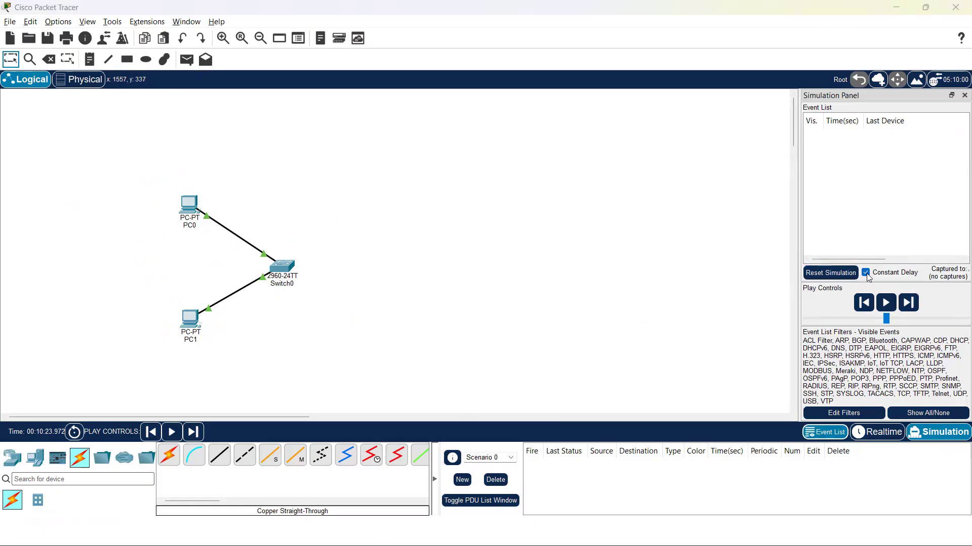
View the Delay & Throughput Simulation (2) slide, return to Packet Tracer and turn off Constant Delay for the simulation.
key(alt+Tab)
key(Right)
key(Right)
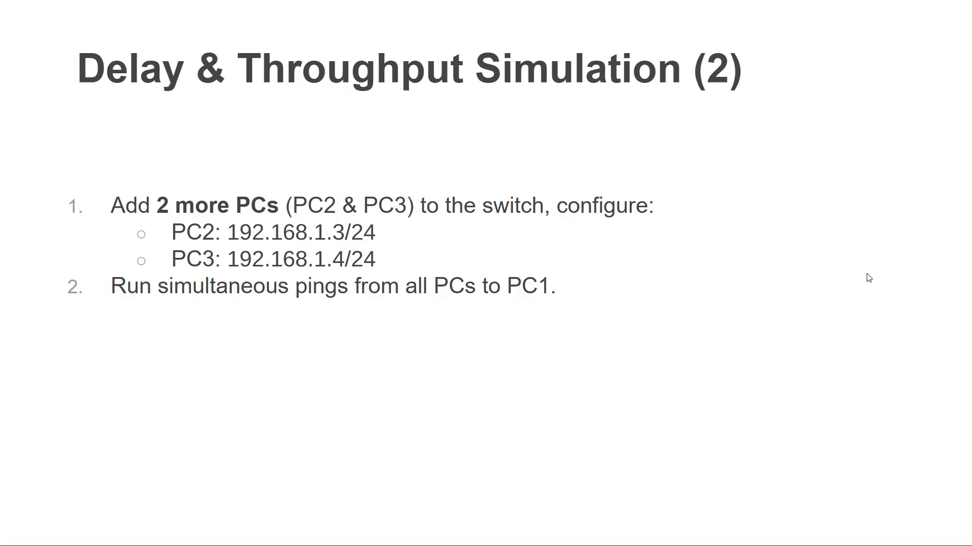
key(alt+Tab)
click(867, 273)
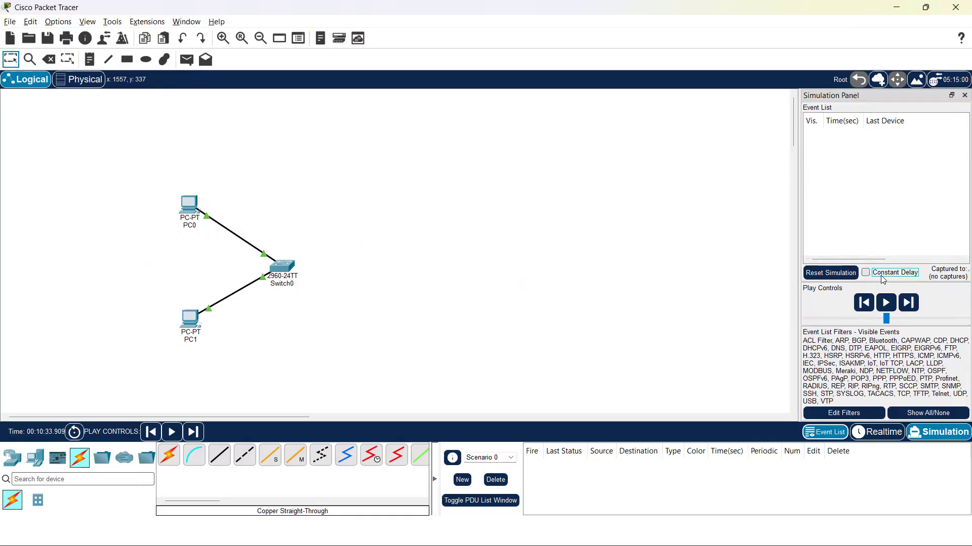
Add a simple PDU from PC0 to PC1 and play the simulation.
click(186, 60)
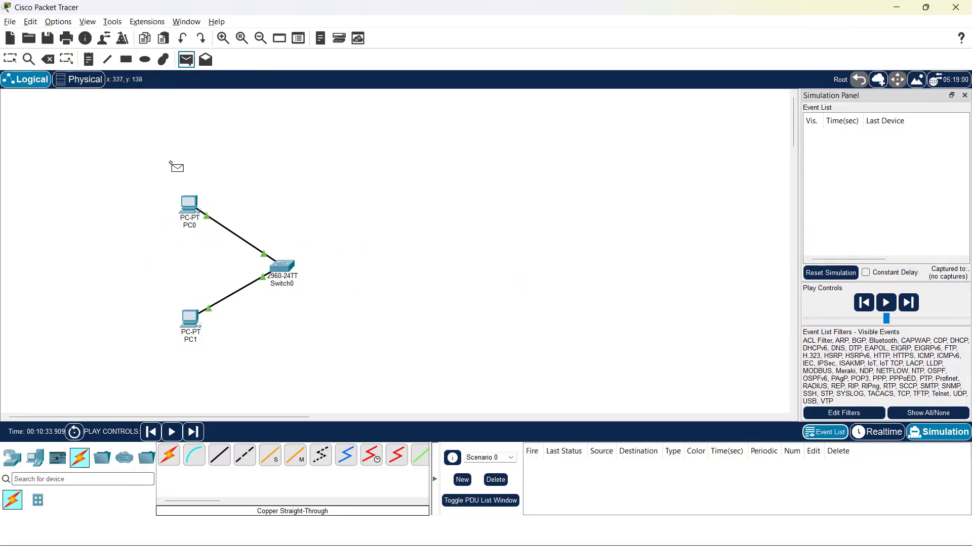
click(191, 206)
click(195, 319)
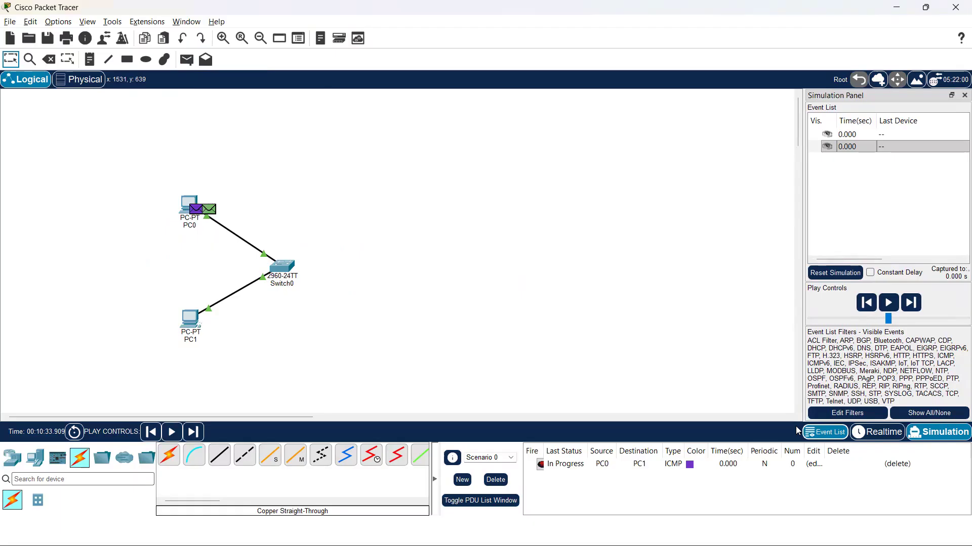
click(889, 308)
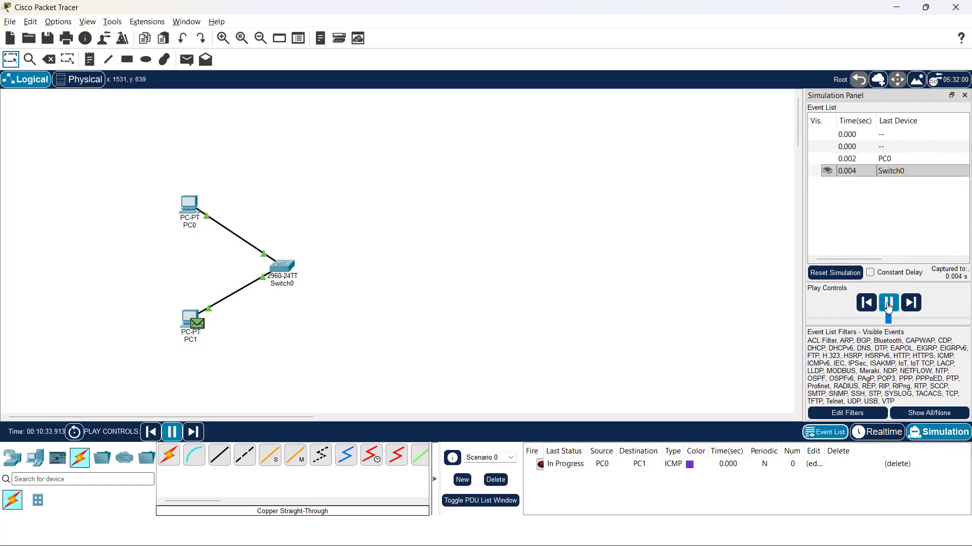
Review the times and devices of the captured events in the event list and pause the simulation.
click(850, 185)
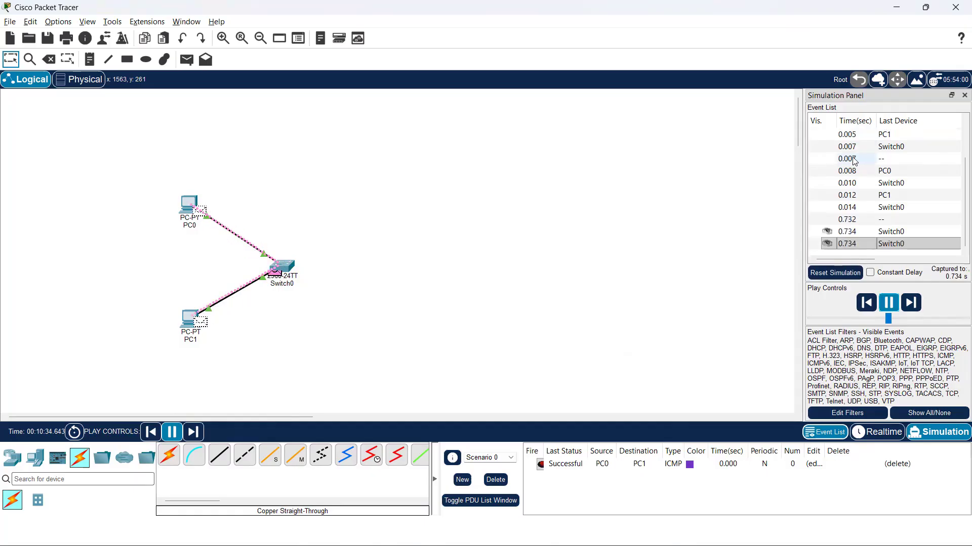
scroll(857, 157, up, 3)
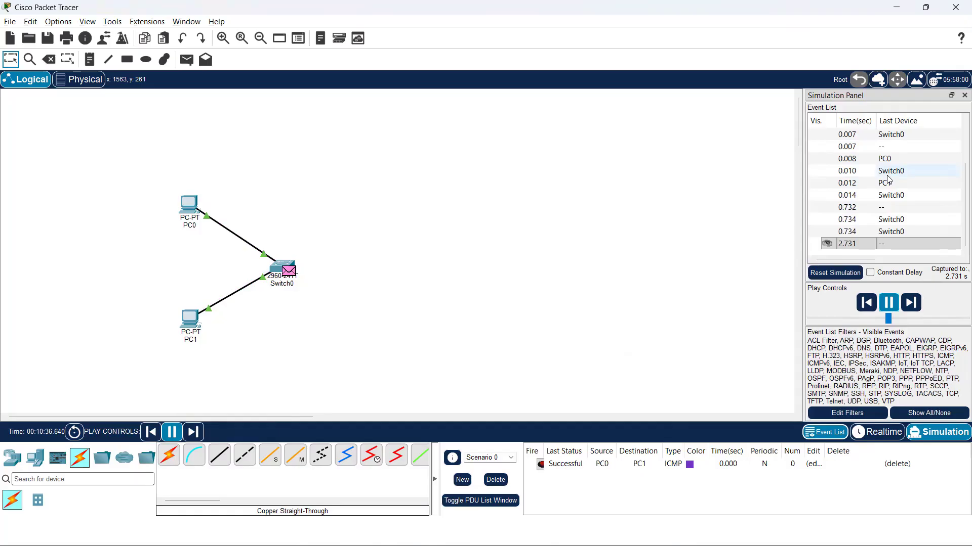
click(887, 302)
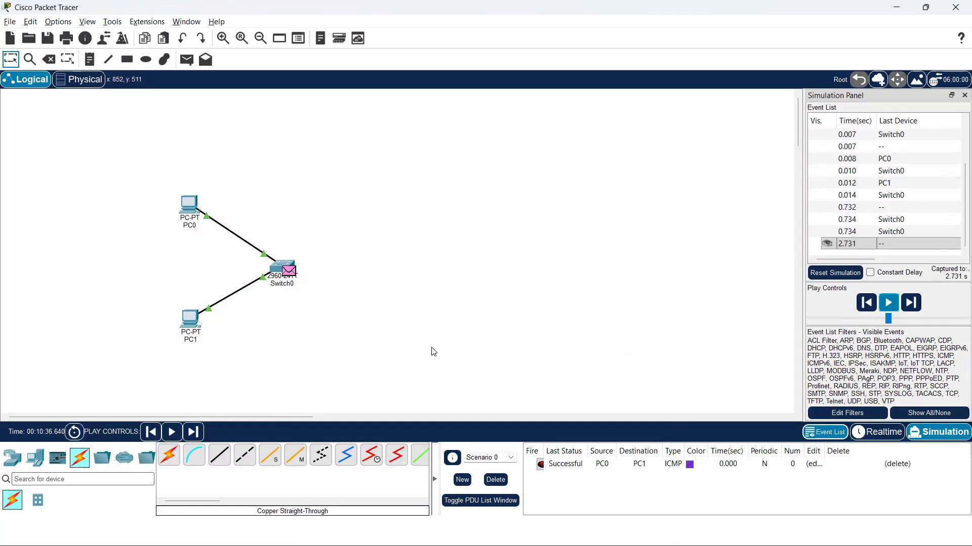
Check the Delay & Throughput Simulation (2) slide and add two PCs on the side of Switch0 opposite PC0 and PC1.
key(alt+Tab)
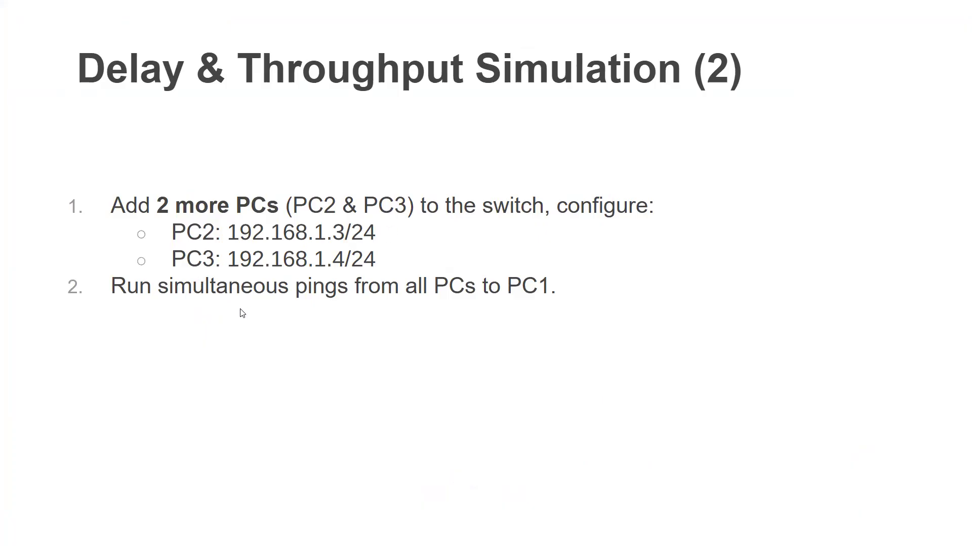
key(alt+Tab)
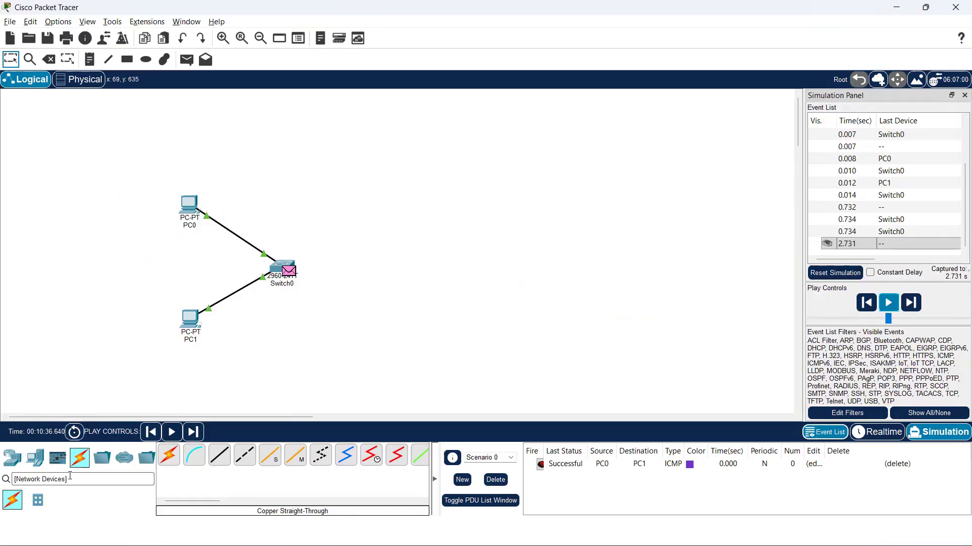
click(35, 458)
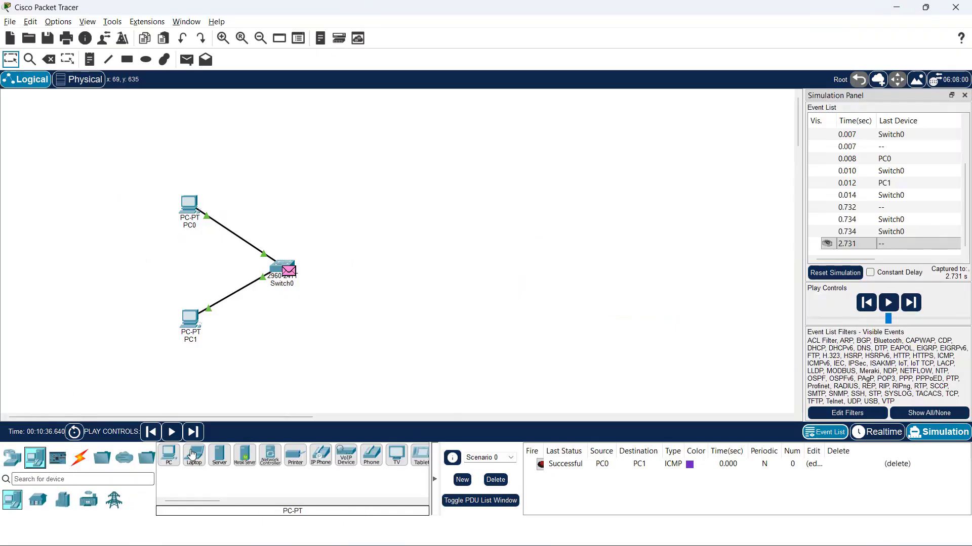
drag(175, 462, 408, 212)
drag(169, 456, 400, 340)
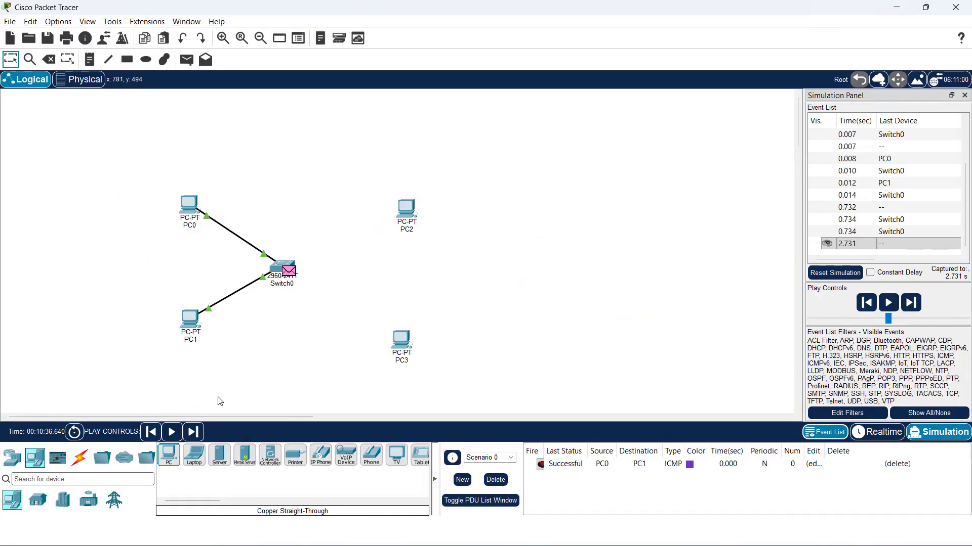
Connect PC2's FastEthernet0 port to Switch0's FastEthernet0/3 port with a Copper Straight-Through cable.
click(82, 461)
click(219, 455)
click(408, 212)
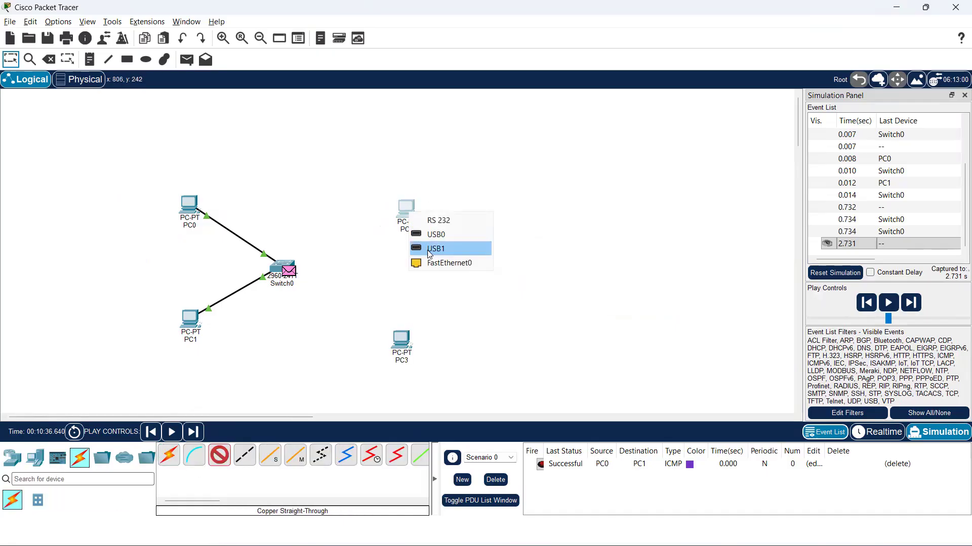
click(453, 263)
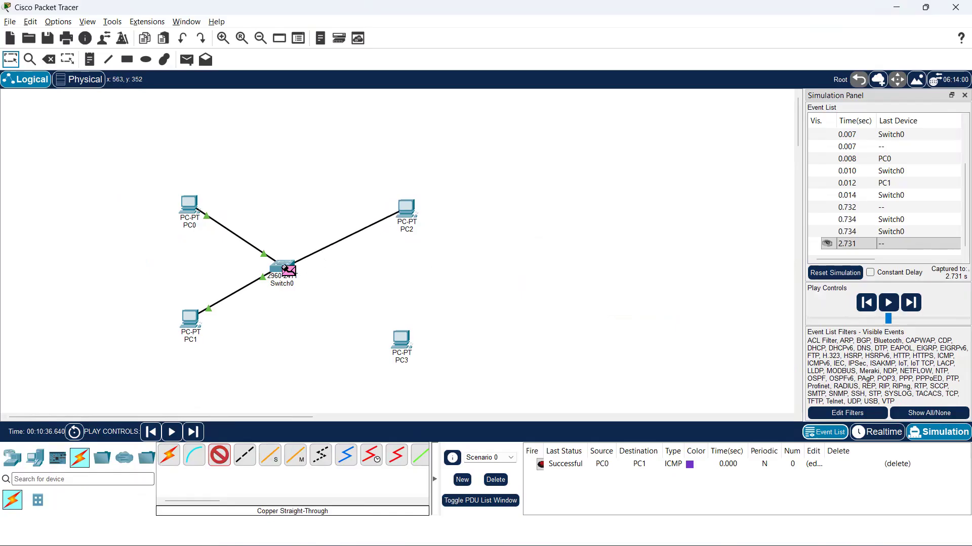
click(284, 268)
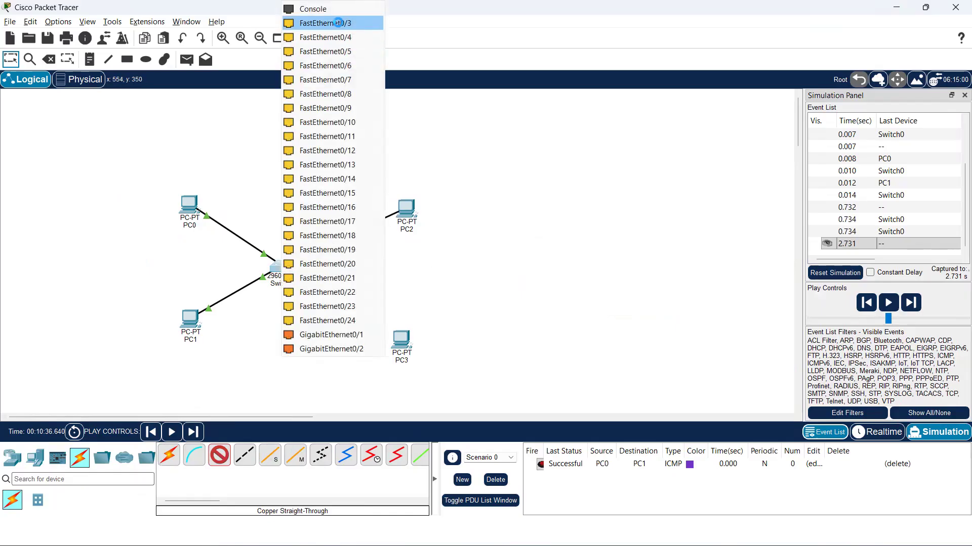
click(338, 23)
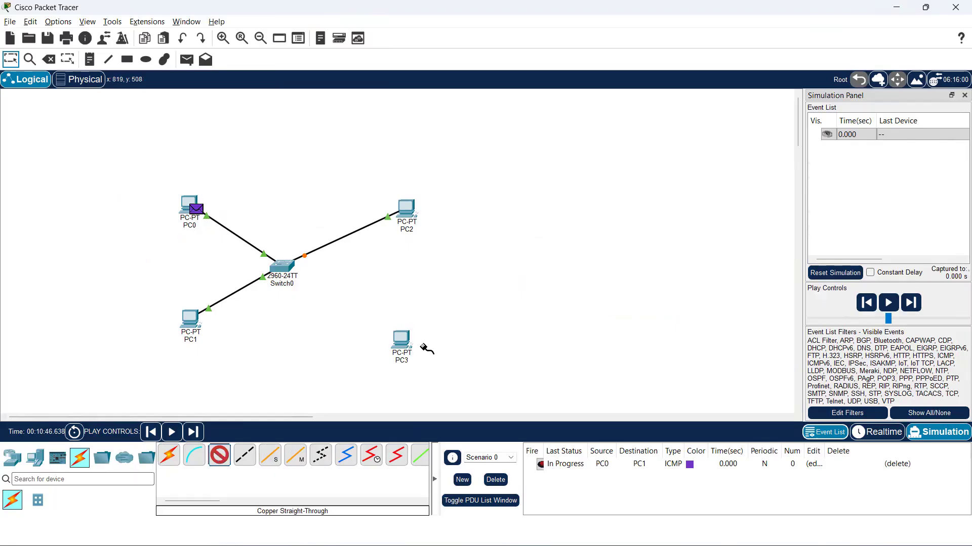
Connect PC3 to Switch0's FastEthernet0/4 port with a Copper Straight-Through cable and move PC3 and PC2 closer to the switch.
click(401, 342)
click(434, 392)
click(282, 268)
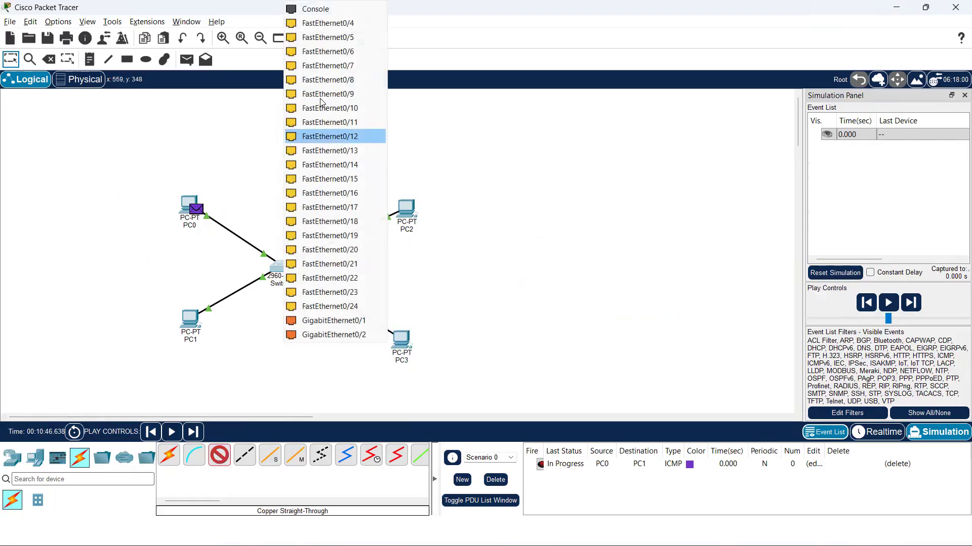
click(334, 24)
drag(401, 356, 374, 339)
drag(411, 208, 377, 200)
Set PC2's static IPv4 address to 192.168.1.3 with subnet mask 255.255.255.0 and close its device window.
click(374, 200)
click(356, 56)
click(326, 97)
click(439, 130)
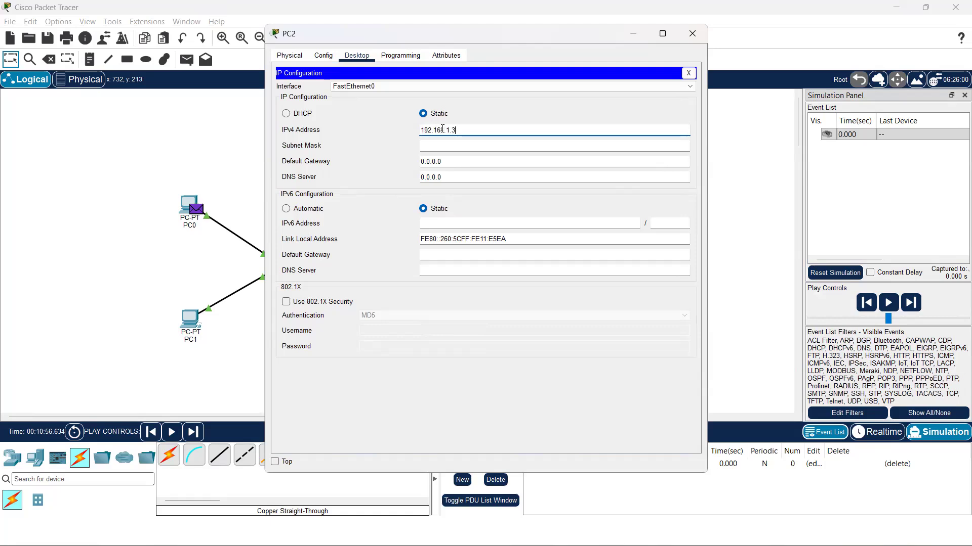
click(474, 146)
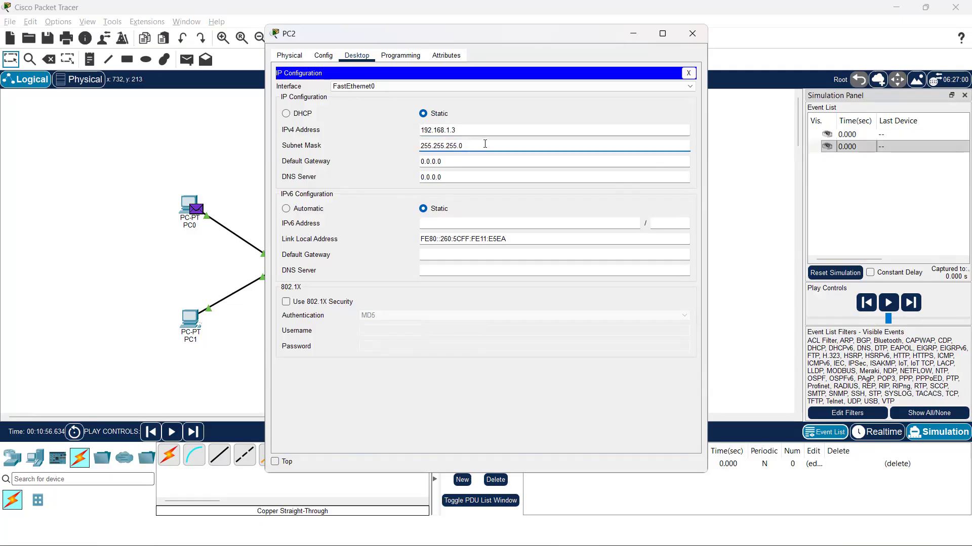
click(690, 74)
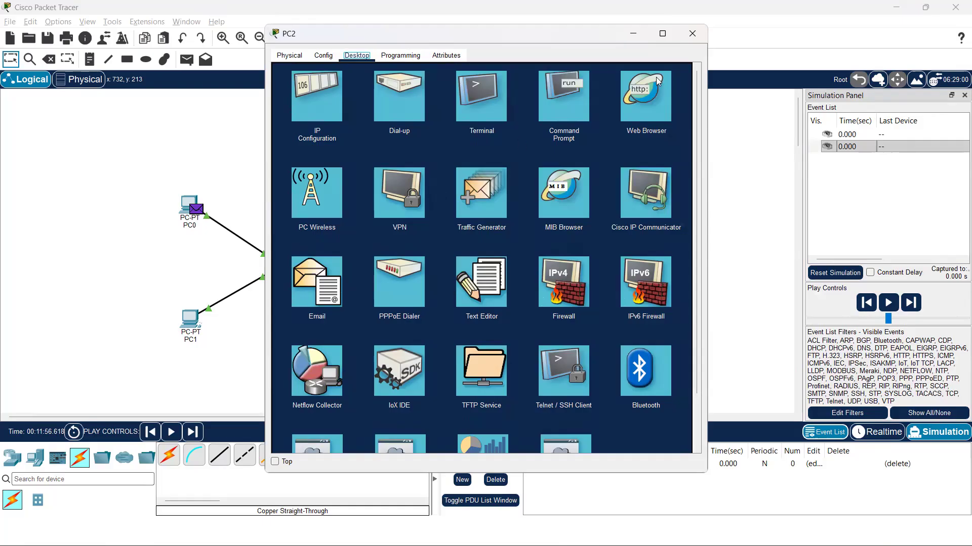
click(691, 36)
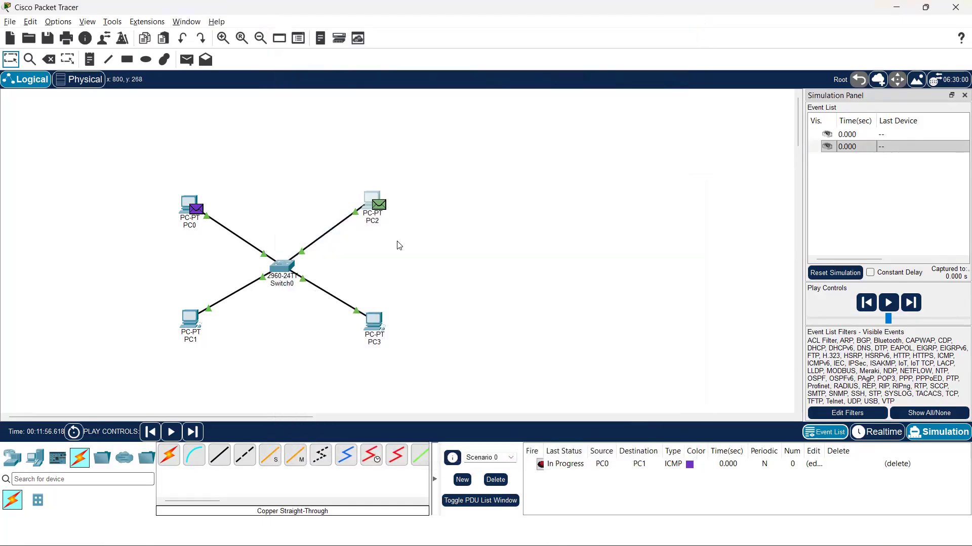
Set PC3's static IPv4 address to 192.168.1.4 with subnet mask 255.255.255.0 and close its device window.
click(380, 323)
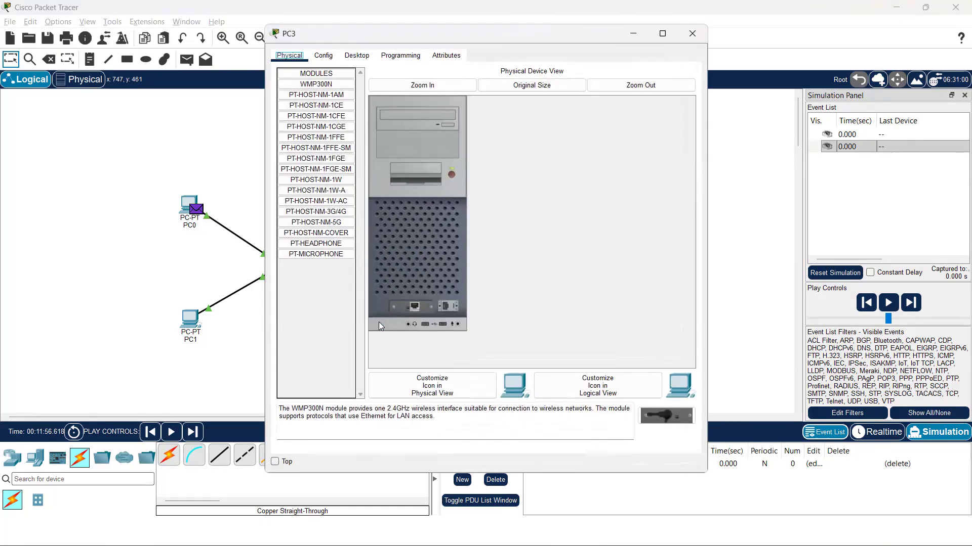
click(355, 57)
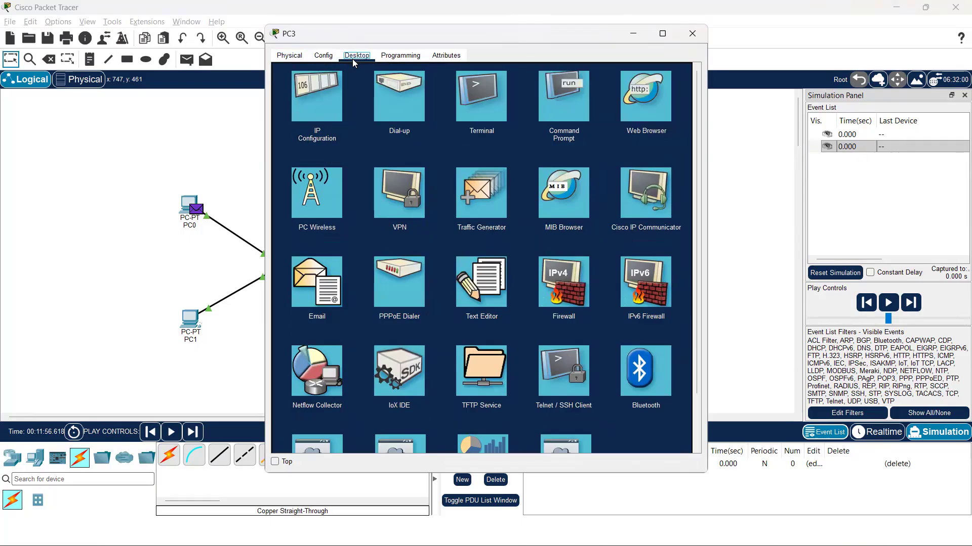
click(312, 112)
click(440, 133)
text(192.168.1.4)
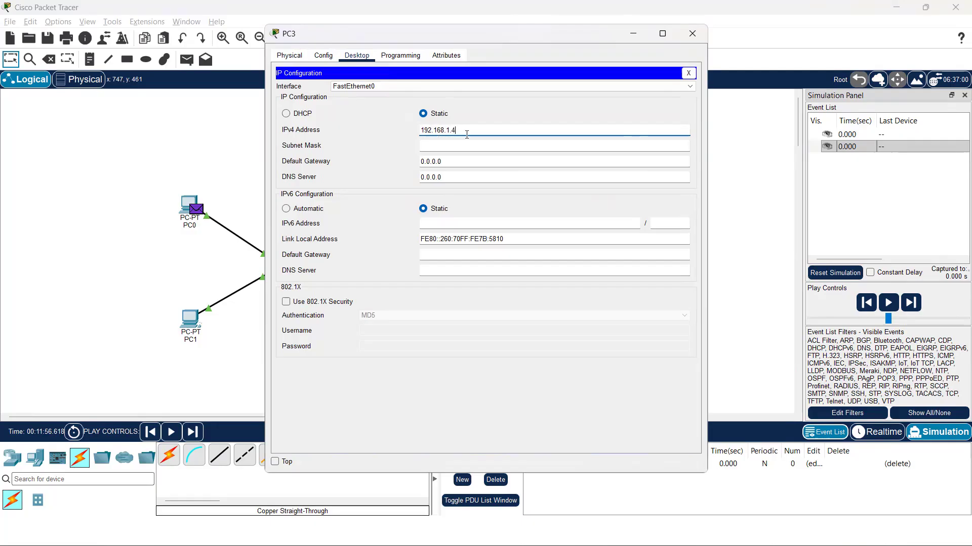
click(489, 142)
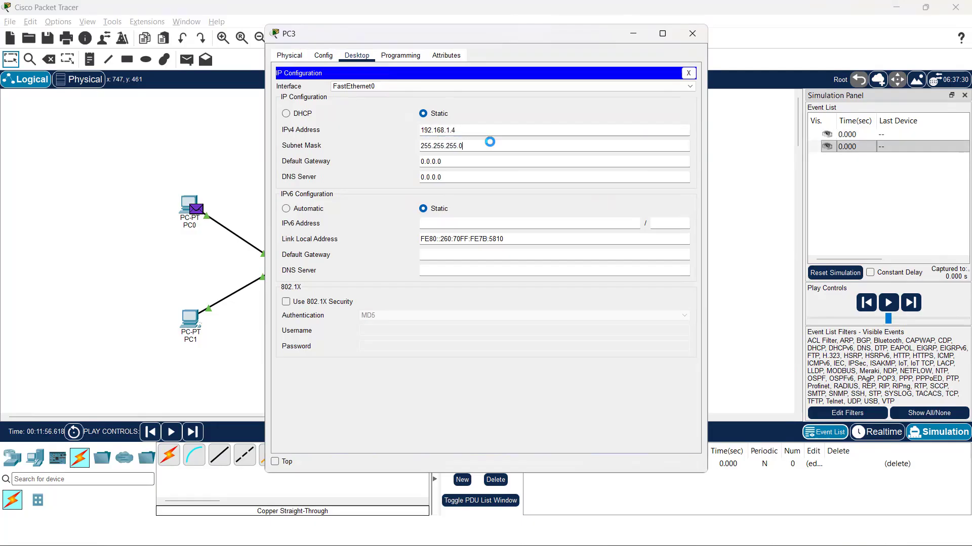
click(689, 75)
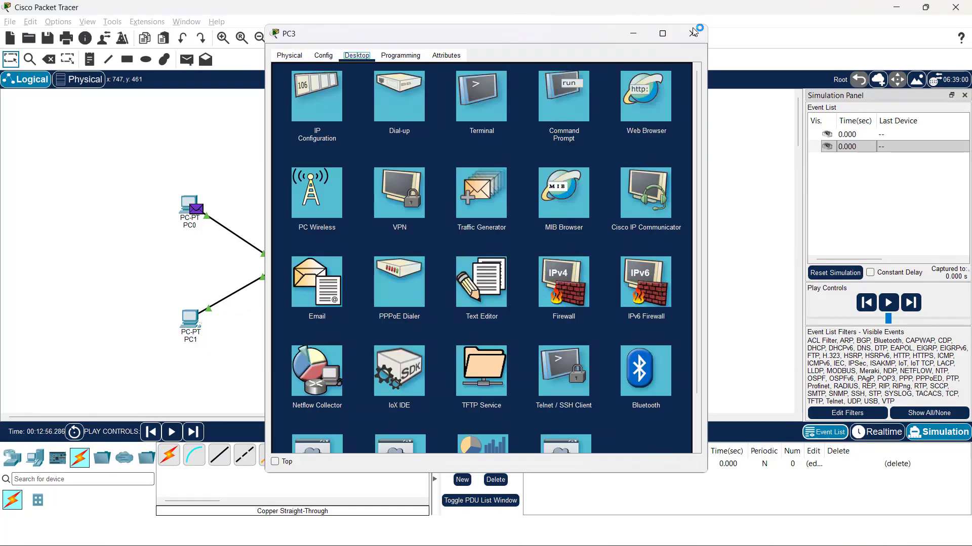
click(693, 33)
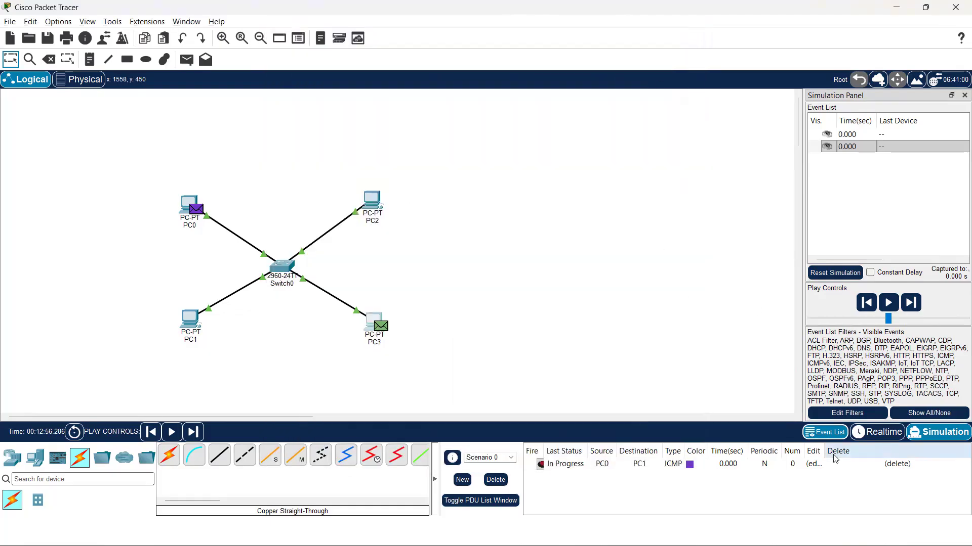
Delete the PC0-to-PC1 PDU from the scenario and run the simulation at a faster play speed before pausing it.
click(573, 466)
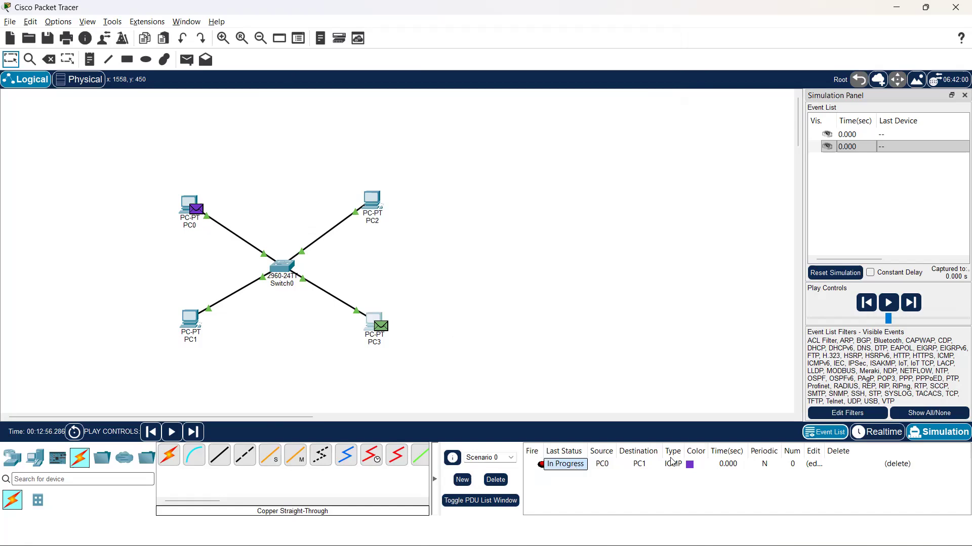
click(898, 464)
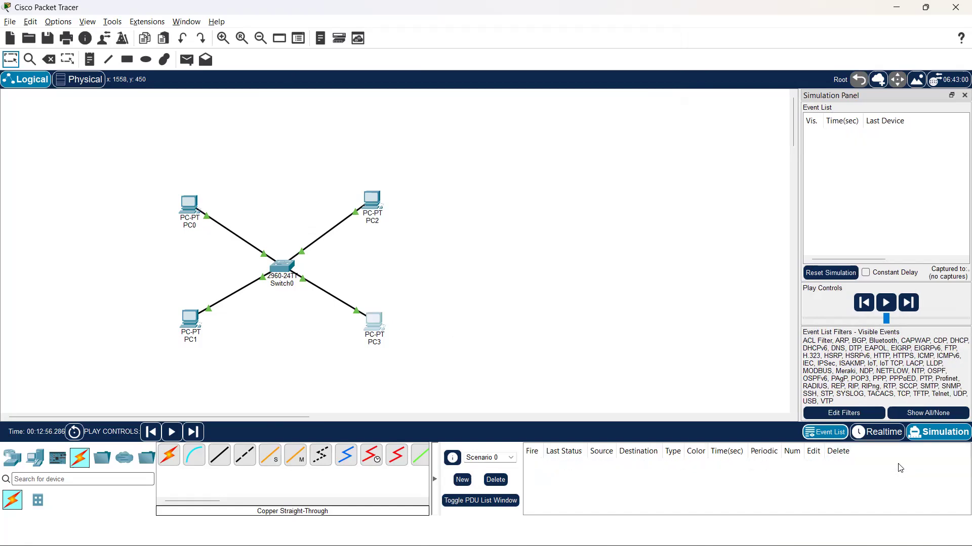
click(886, 303)
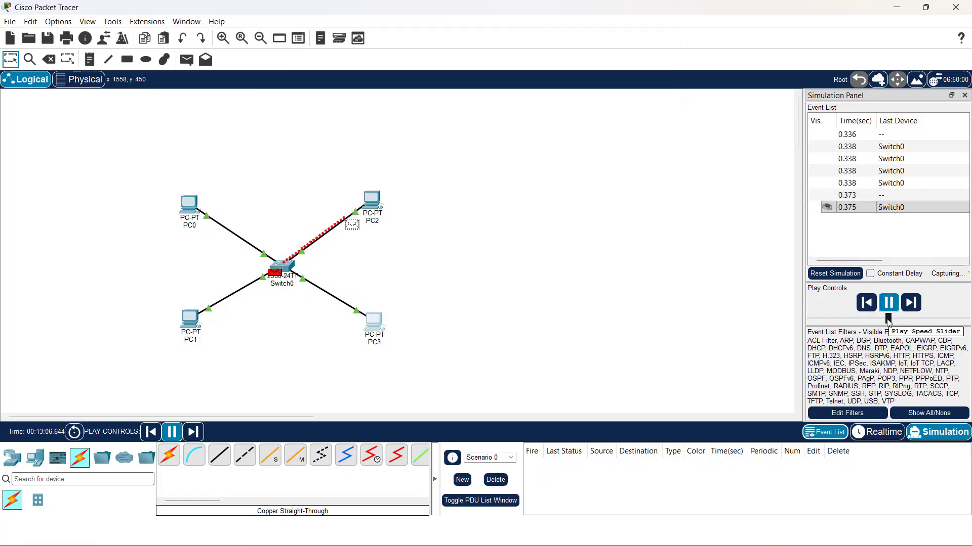
drag(888, 319, 929, 326)
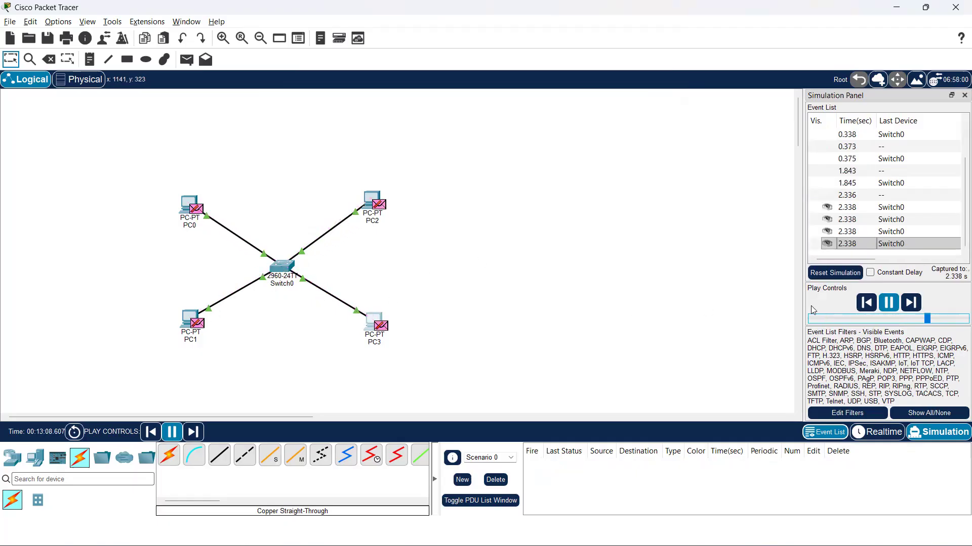
click(891, 306)
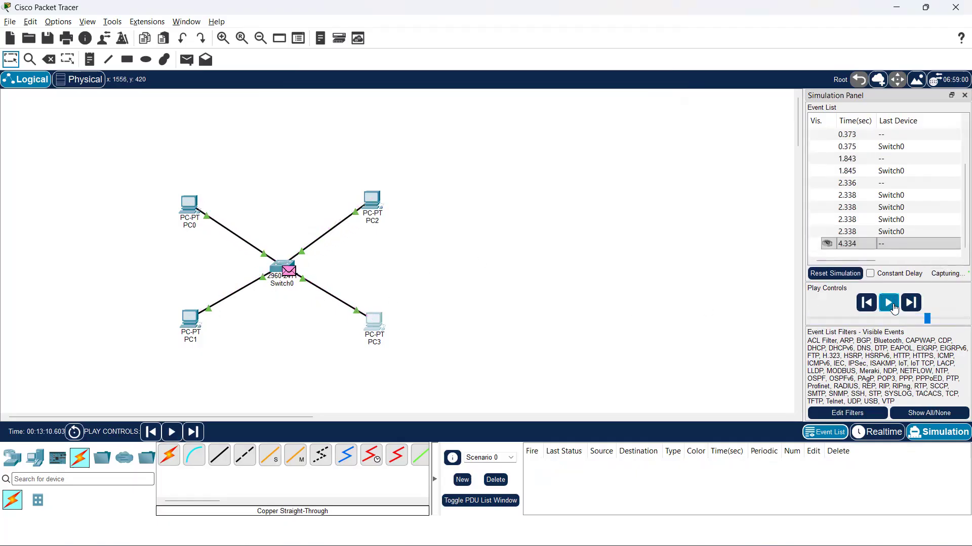
Add a simple PDU from PC0 to PC1.
click(187, 59)
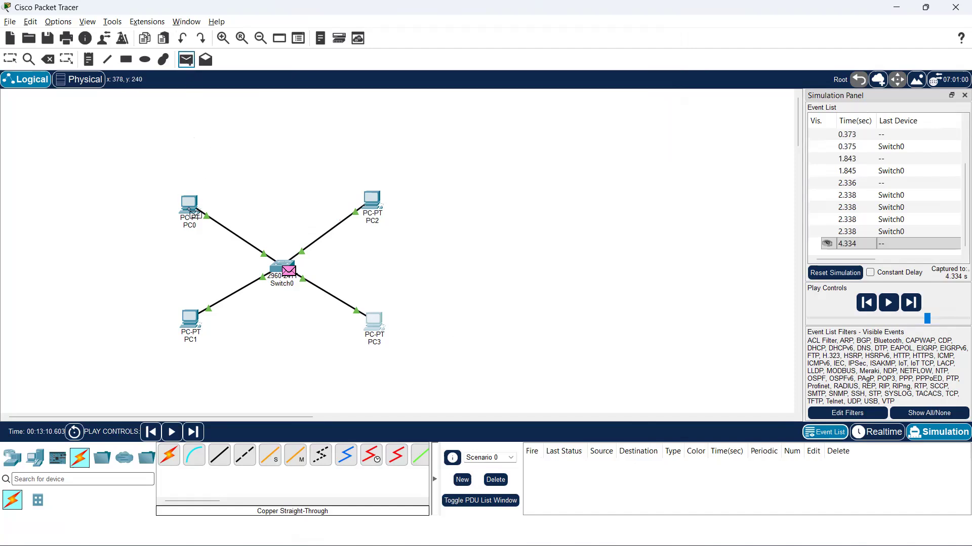
mouse_move(192, 211)
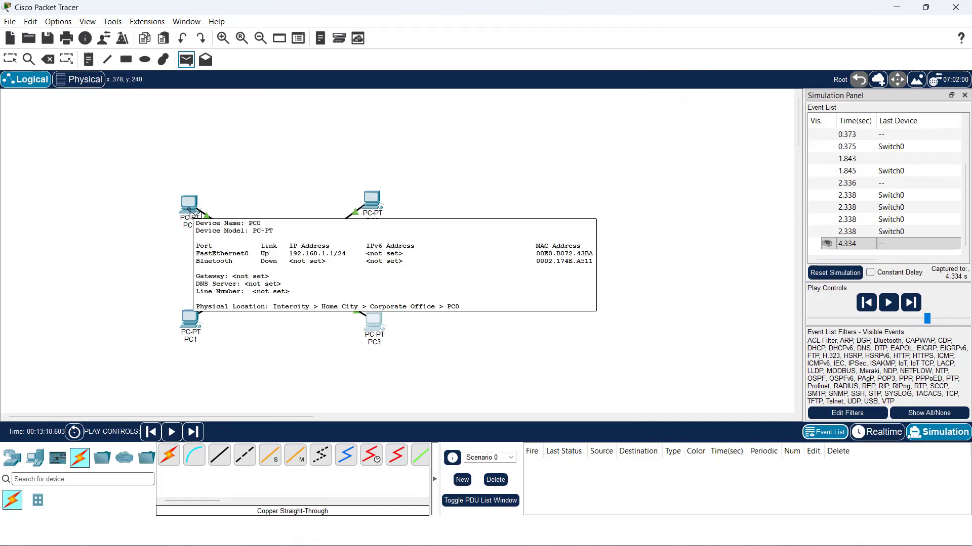
key(alt+Tab)
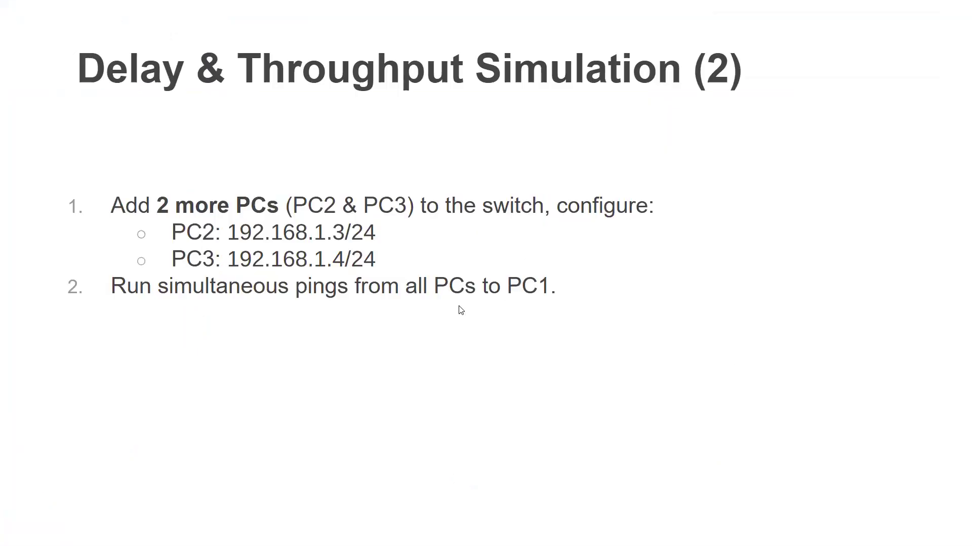
key(alt+Tab)
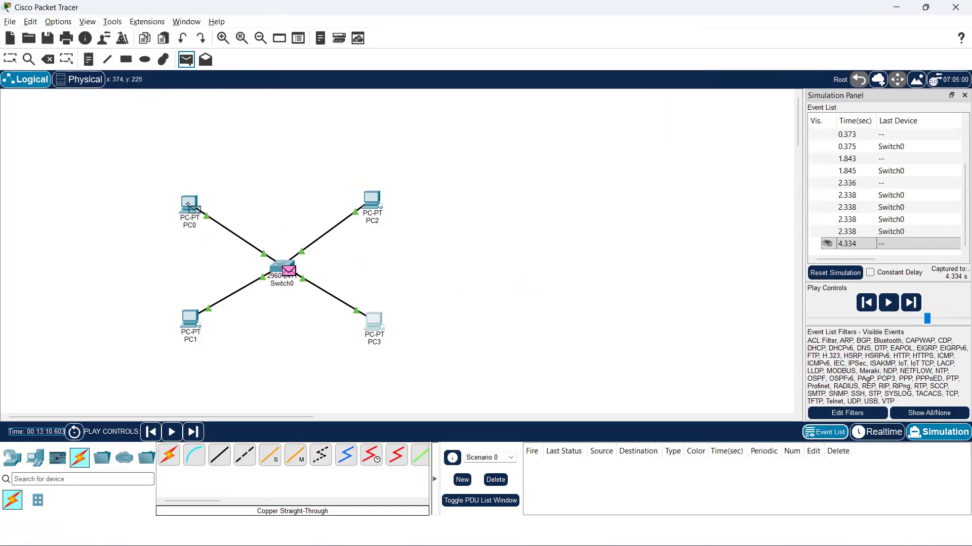
click(191, 207)
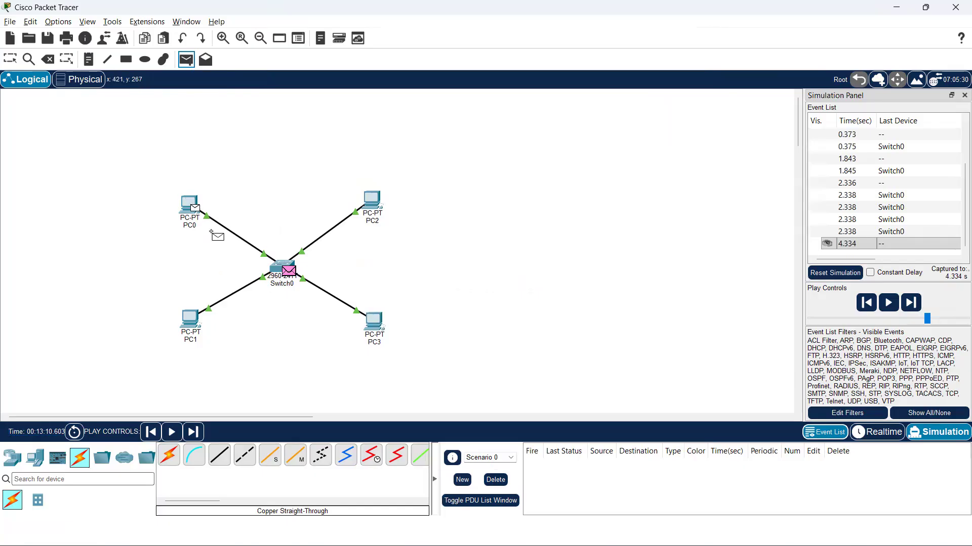
click(191, 319)
Add simple PDUs from PC2 to PC1 and from PC3 to PC1.
click(184, 61)
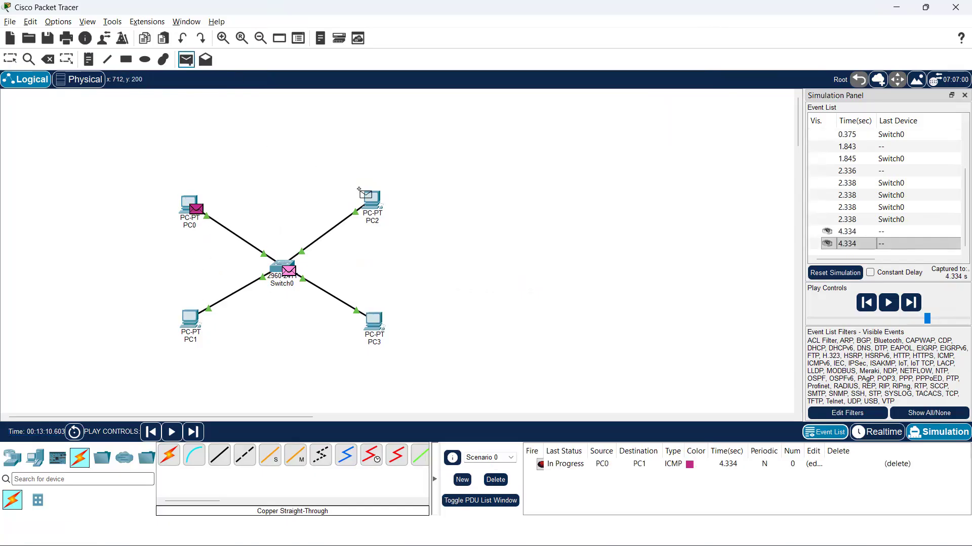
click(375, 202)
click(192, 319)
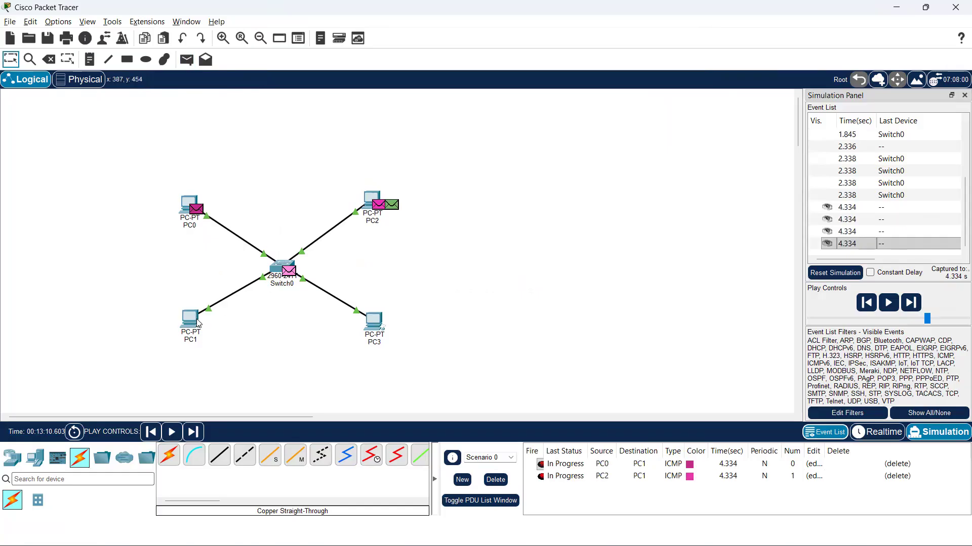
click(377, 329)
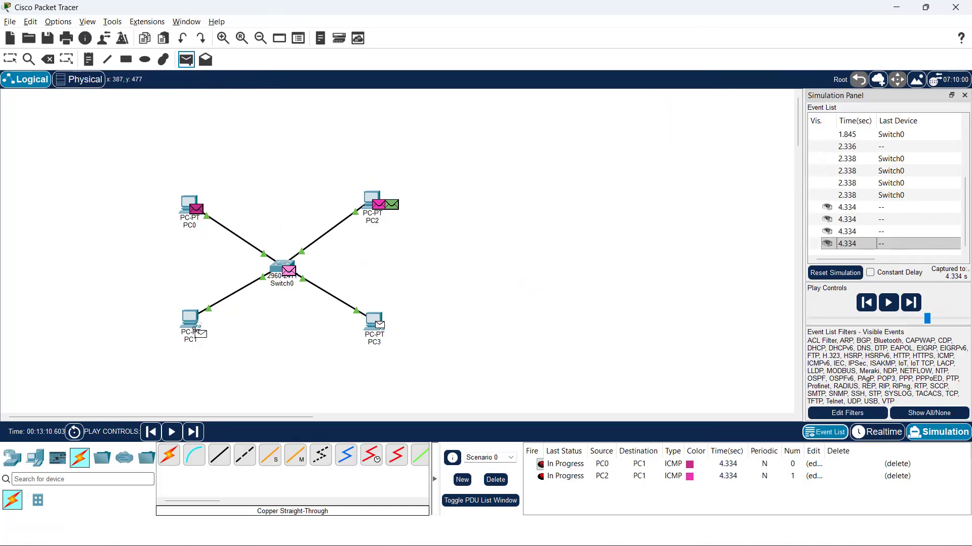
click(191, 321)
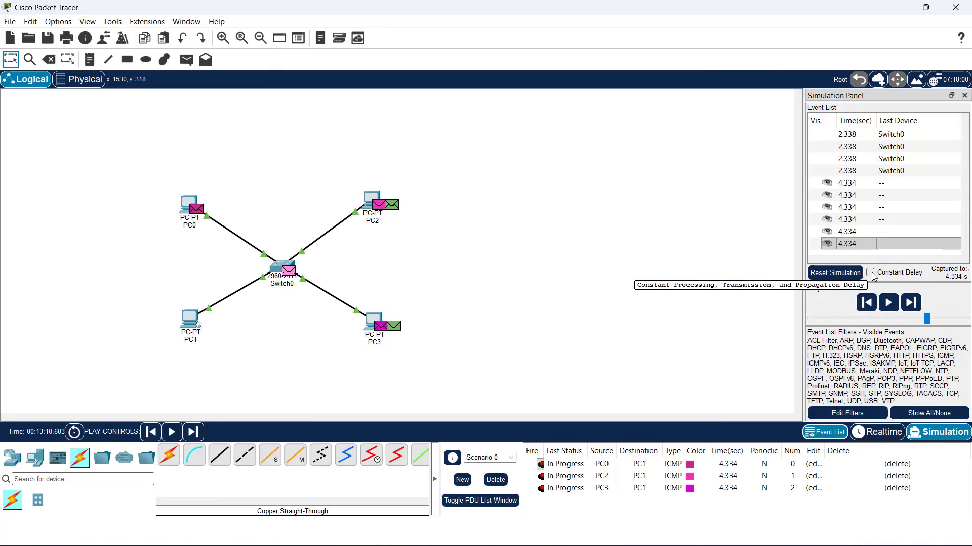
Reset the simulation and add another simple PDU from PC0 to PC1.
click(844, 276)
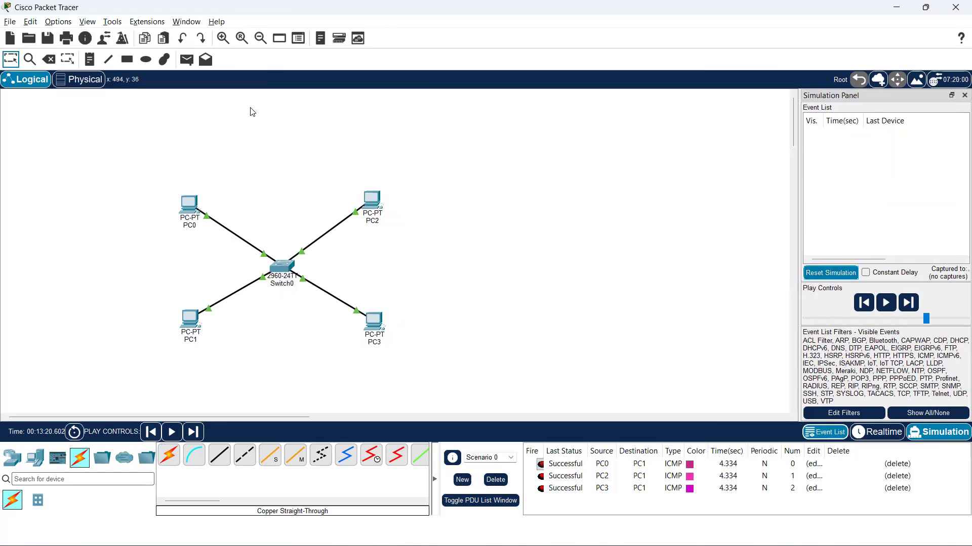
click(186, 60)
click(194, 207)
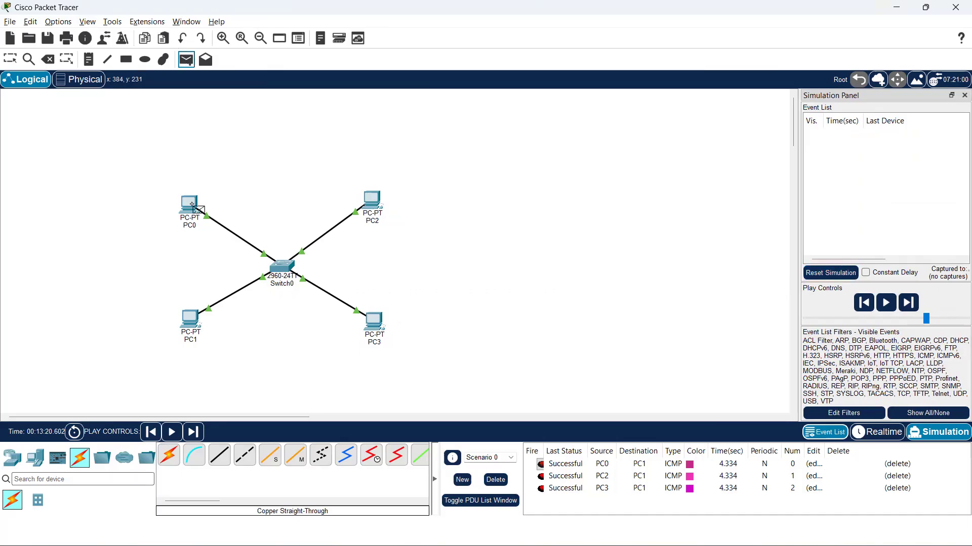
click(193, 330)
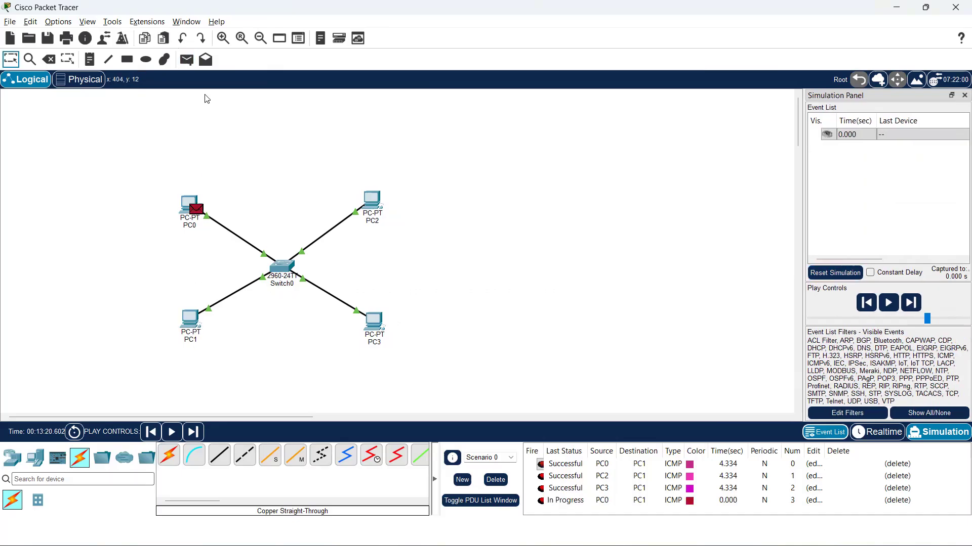
Add one more simple PDU to PC1 from each of PC2 and PC3.
click(186, 59)
click(373, 202)
click(194, 322)
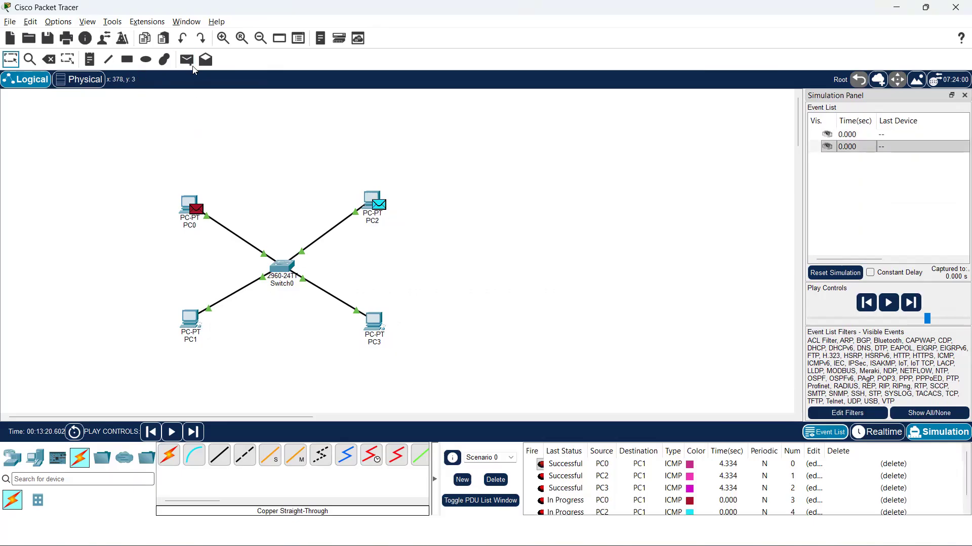
click(183, 61)
click(374, 324)
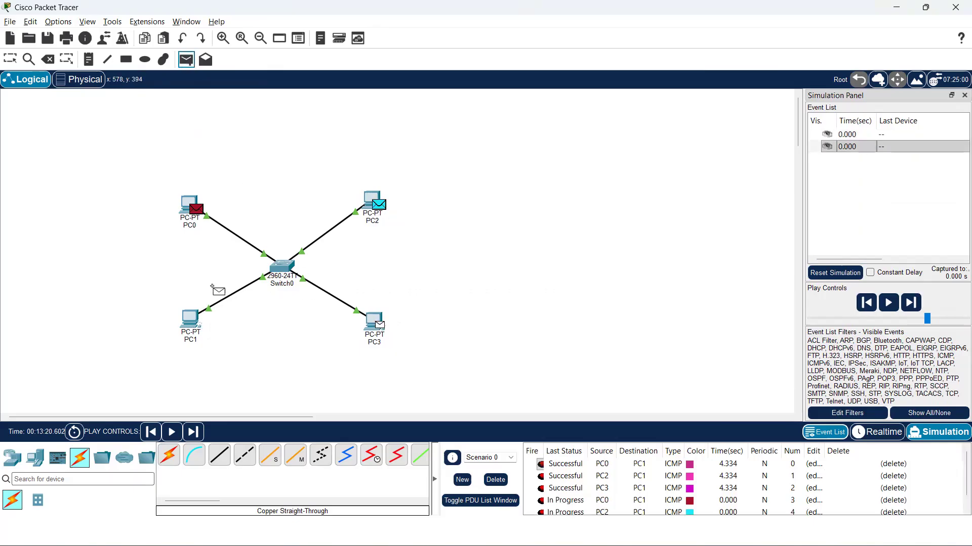
click(198, 327)
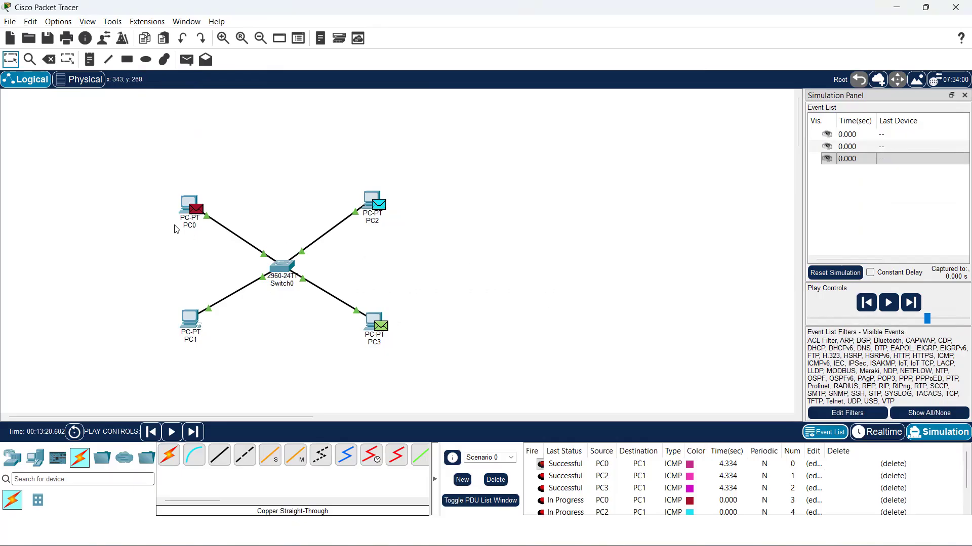
Play the simulation with the simultaneous PDUs to PC1, then pause it.
click(888, 304)
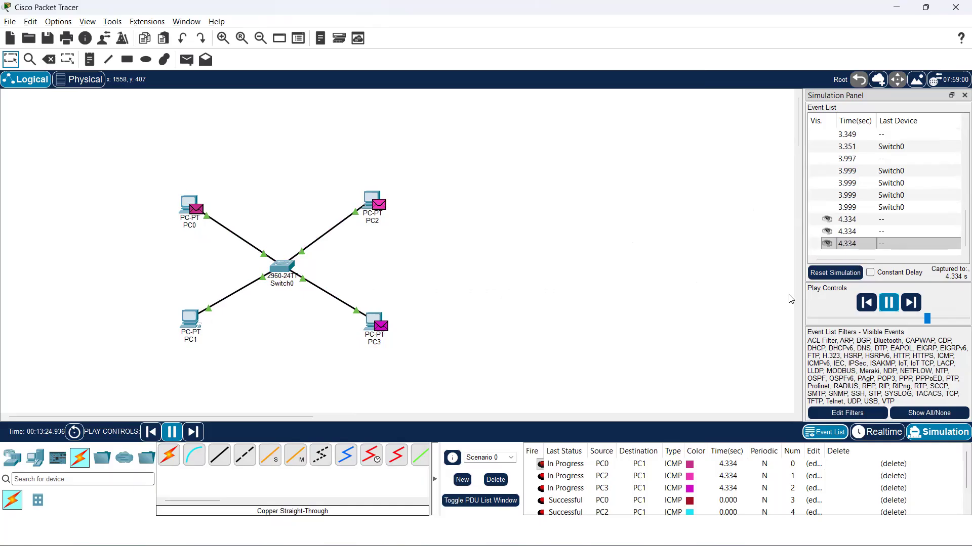
click(889, 308)
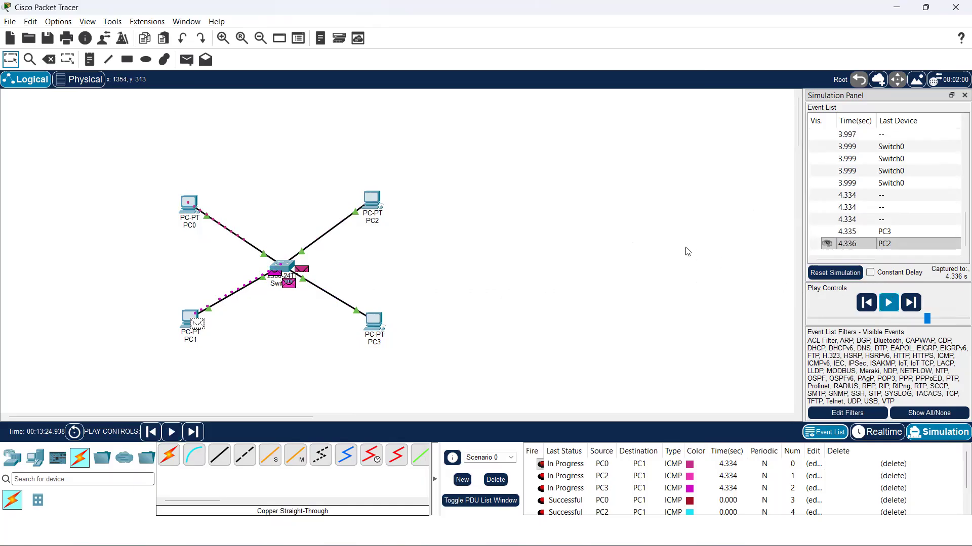
key(alt+Tab)
key(Right)
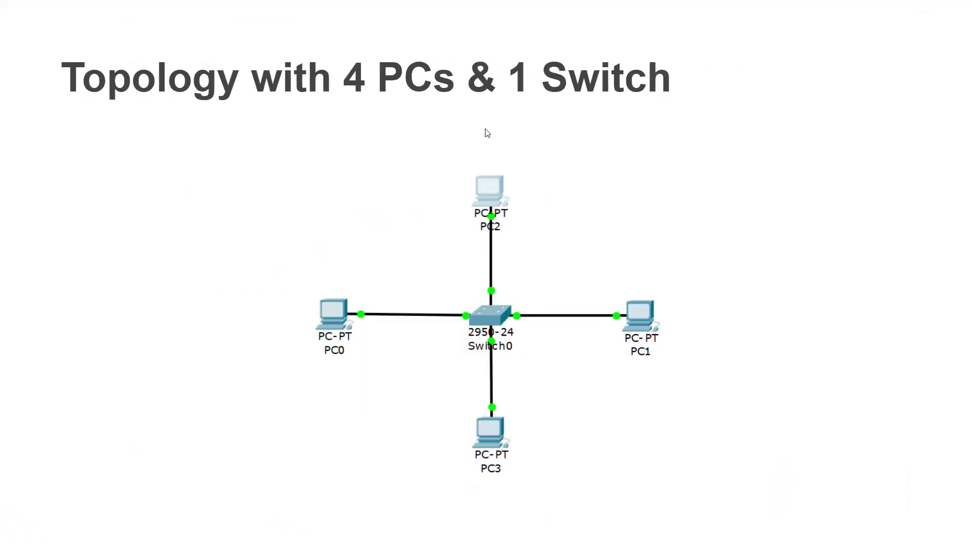
click(520, 356)
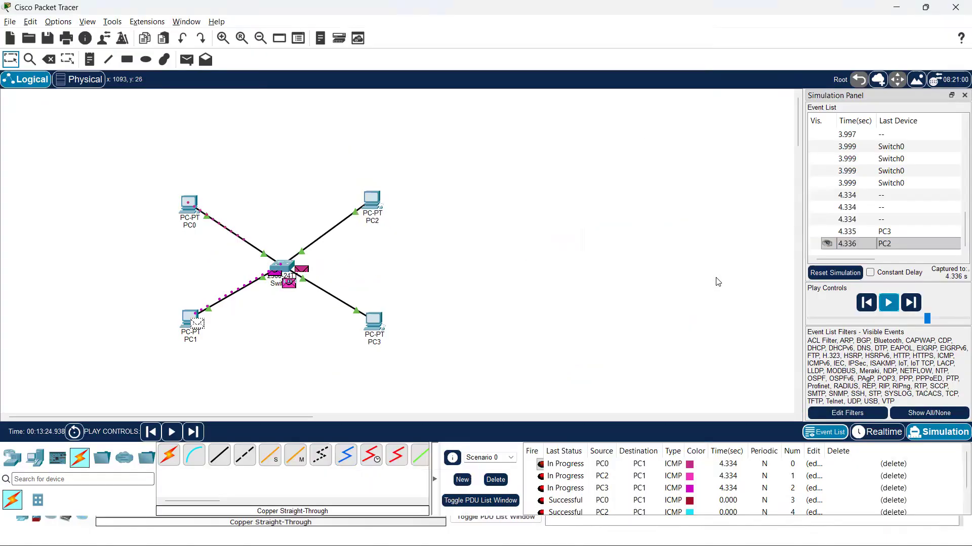
click(909, 243)
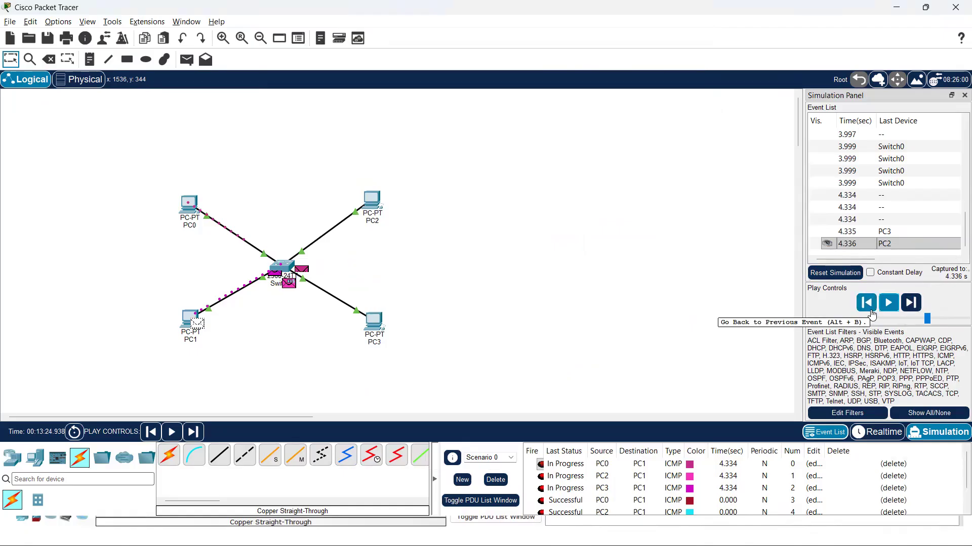
key(alt+Tab)
key(Right)
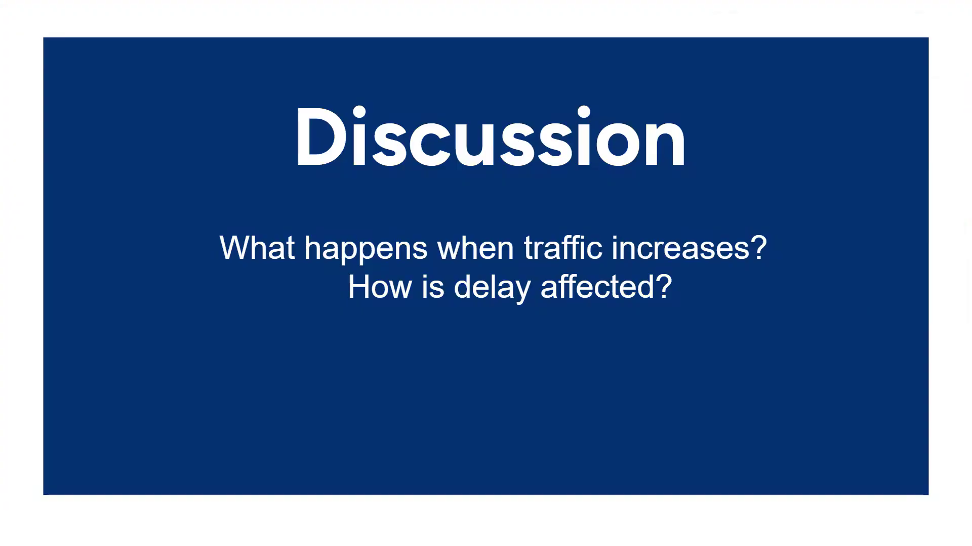
Return to Packet Tracer and examine the event list from the first event for packet times and last devices.
key(alt+Tab)
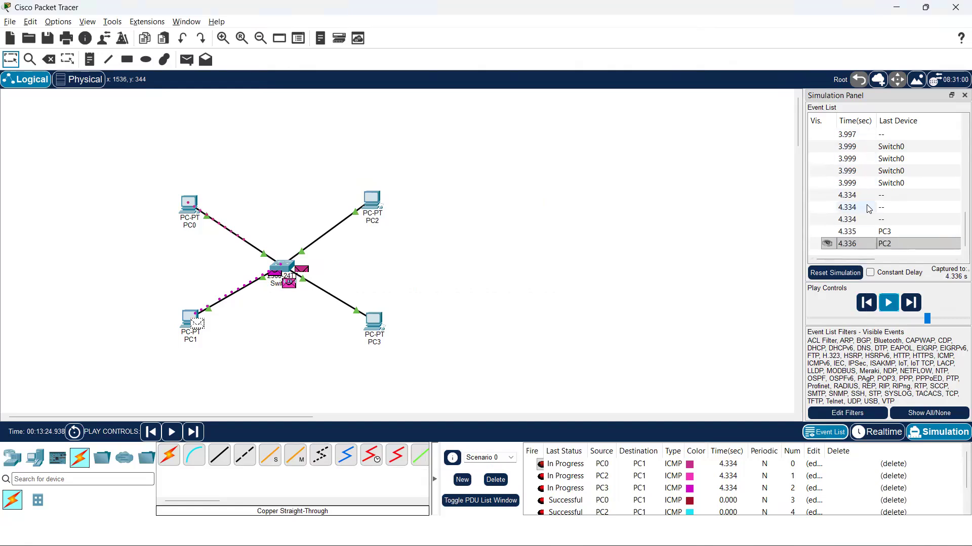
scroll(860, 212, up, 5)
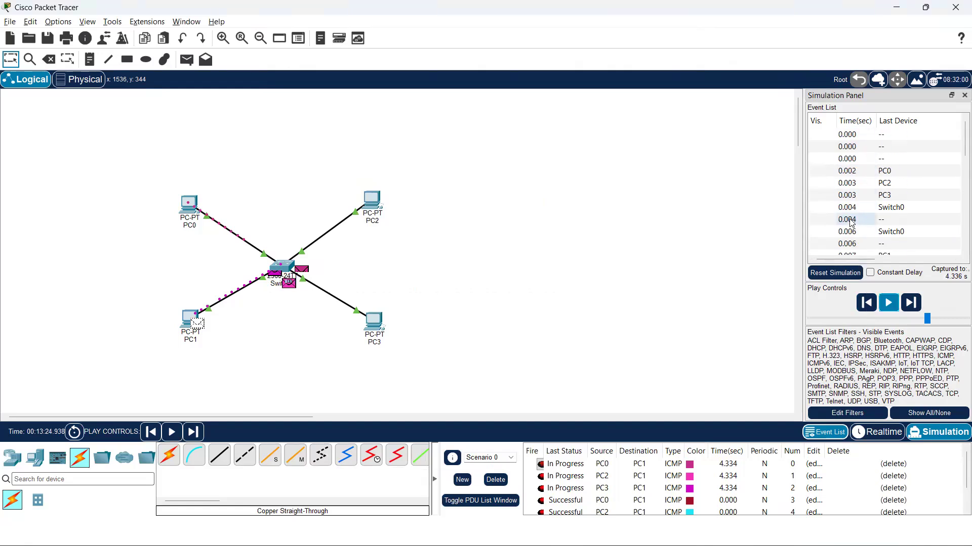
scroll(851, 223, up, 4)
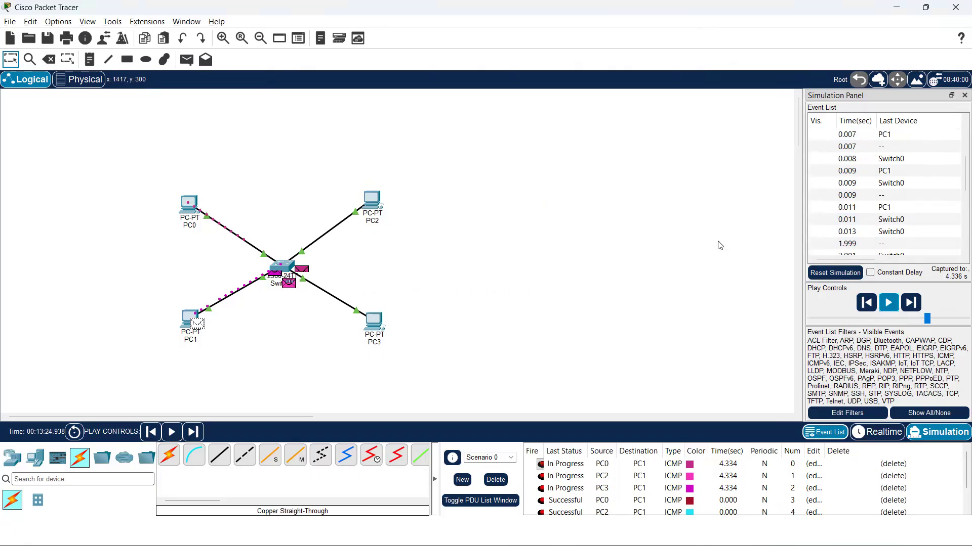
key(alt+Tab)
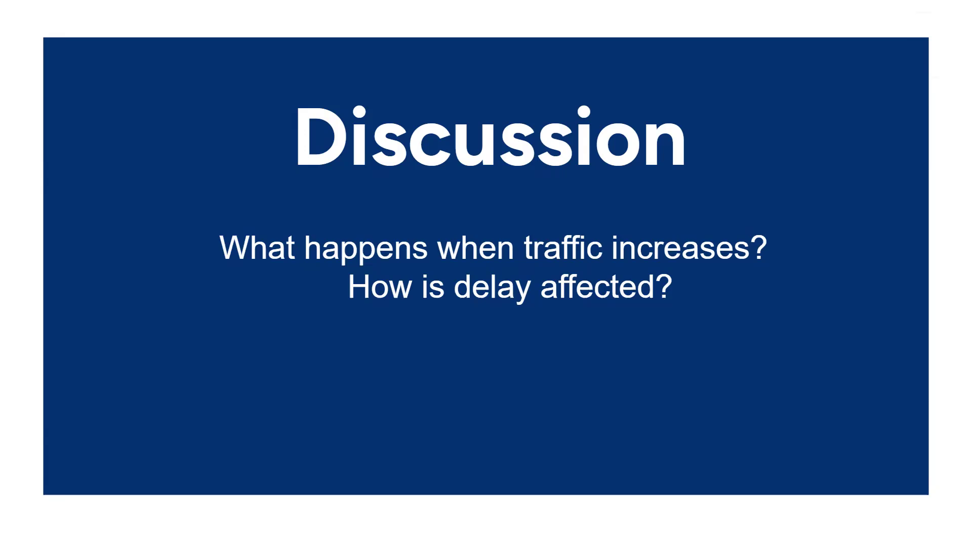
key(Right)
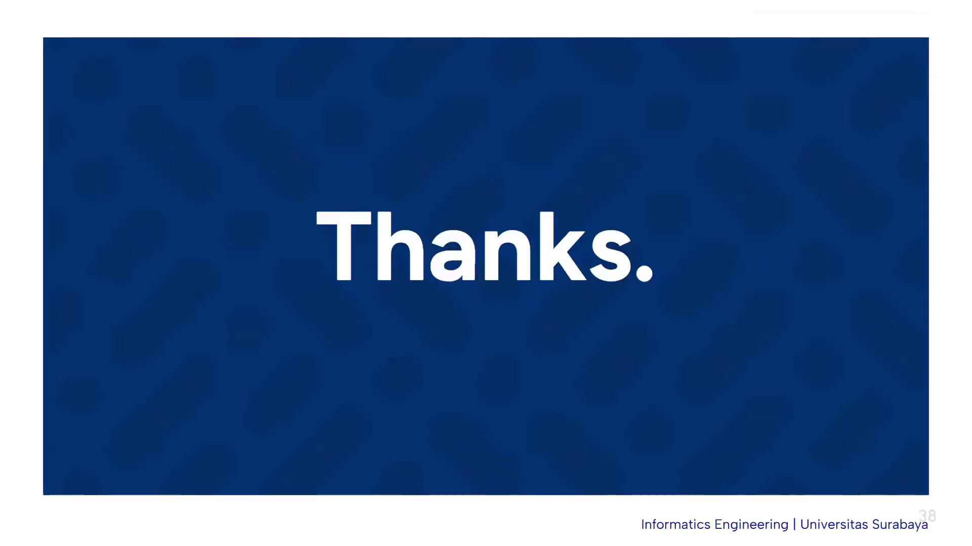